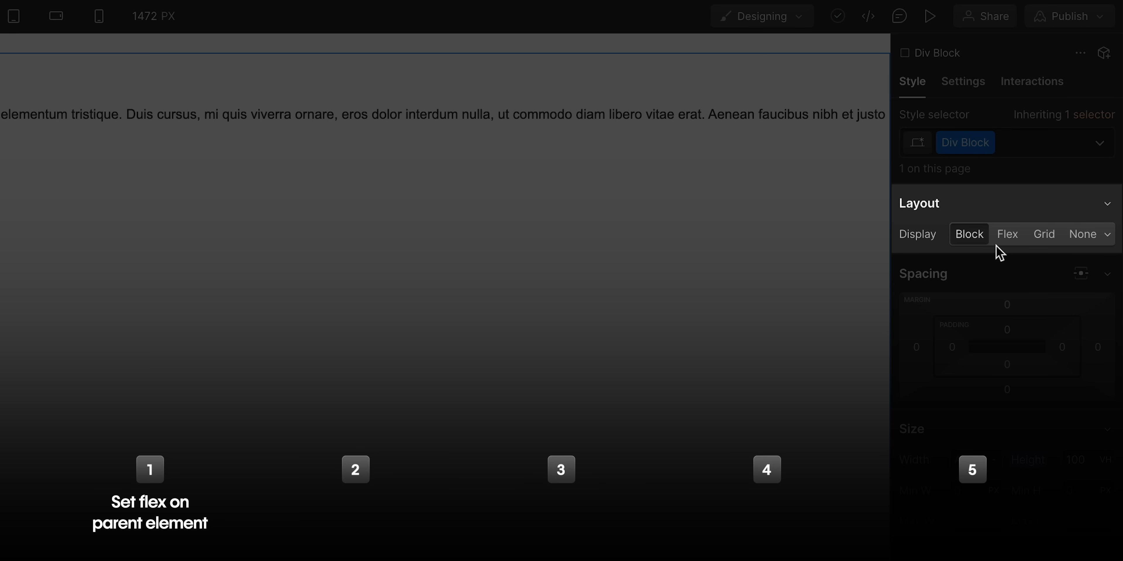
Step: Preview the chapter's flex settings: flex container, centred cards, top-pinned card, bottom buttons, footer
click(1008, 235)
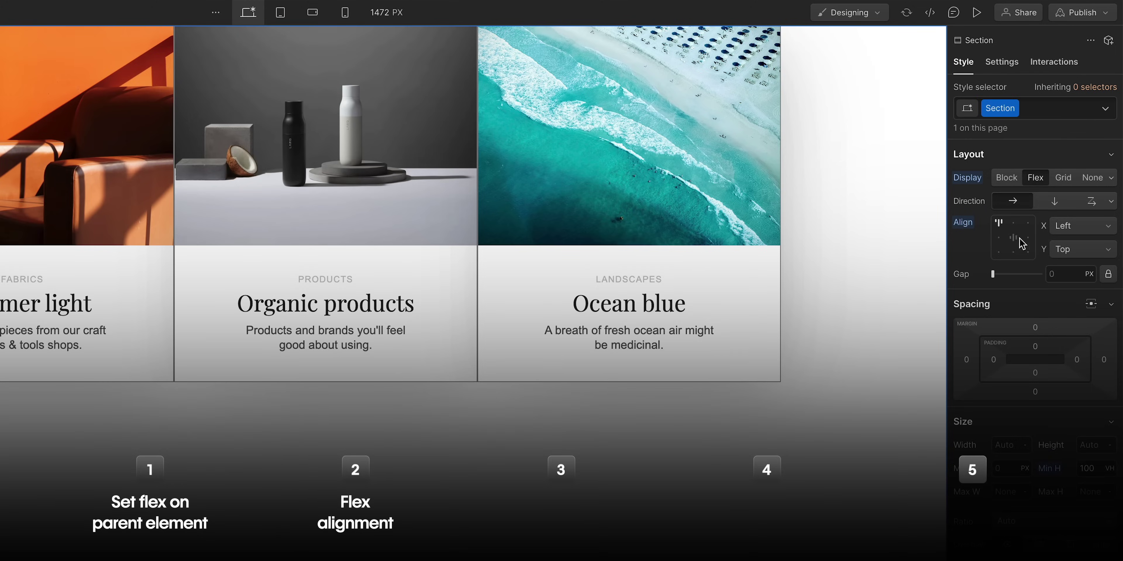
click(1022, 242)
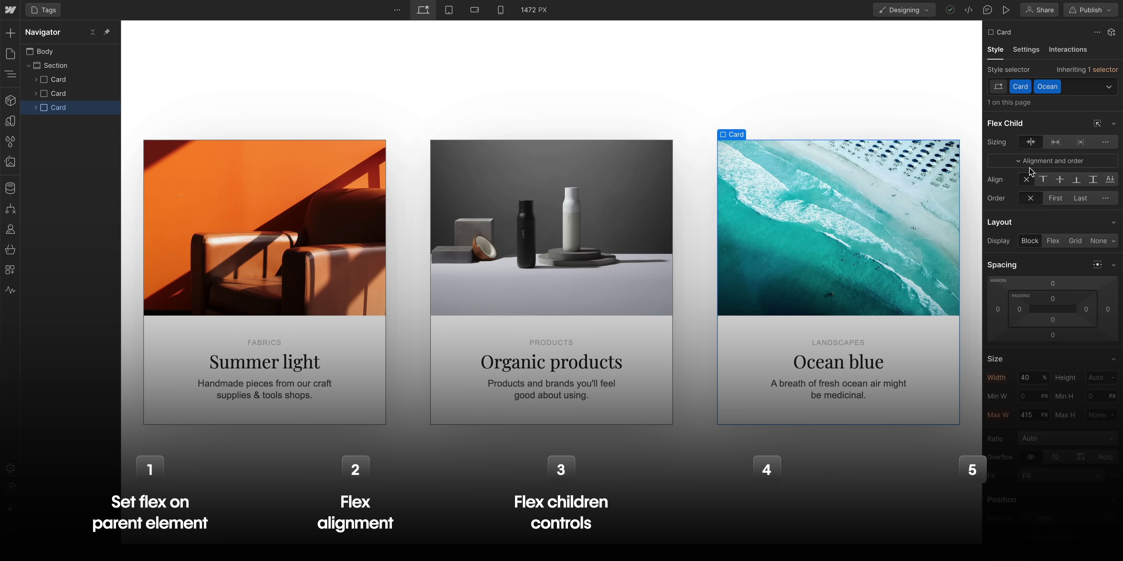
click(1043, 181)
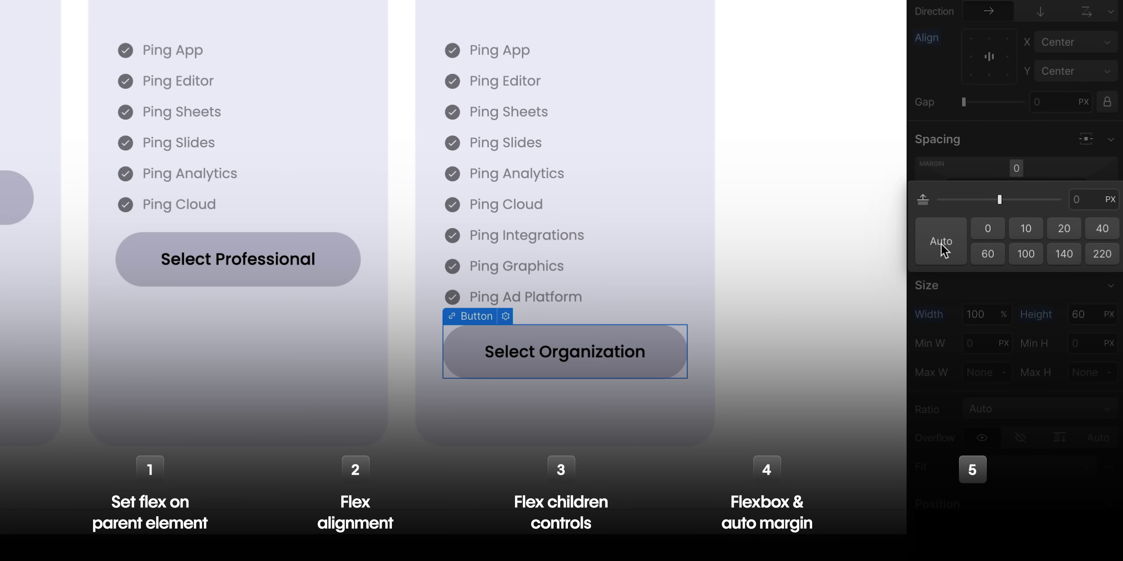
click(941, 241)
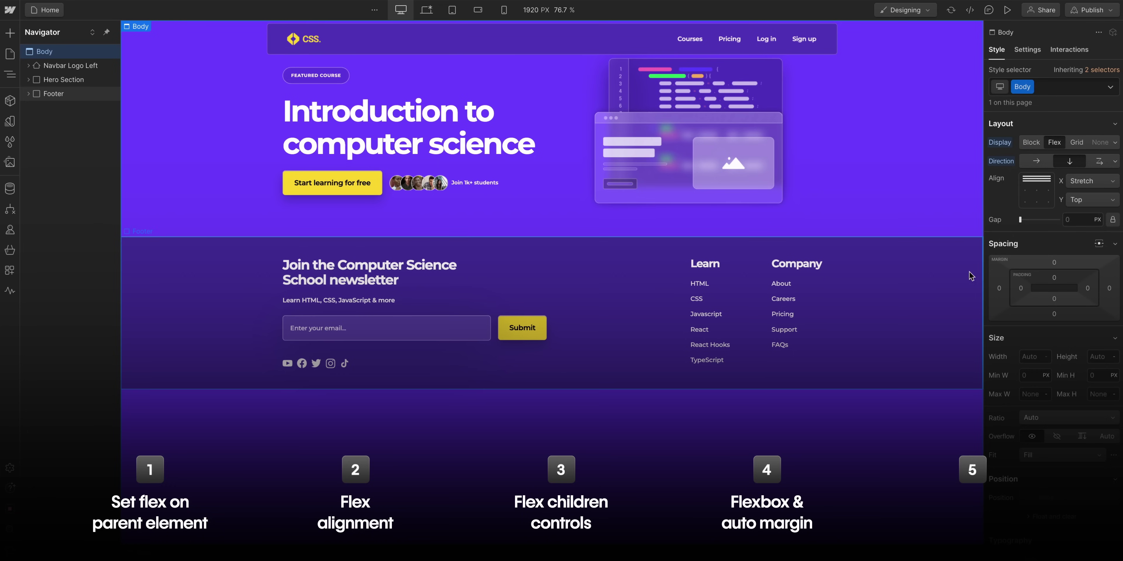
click(949, 302)
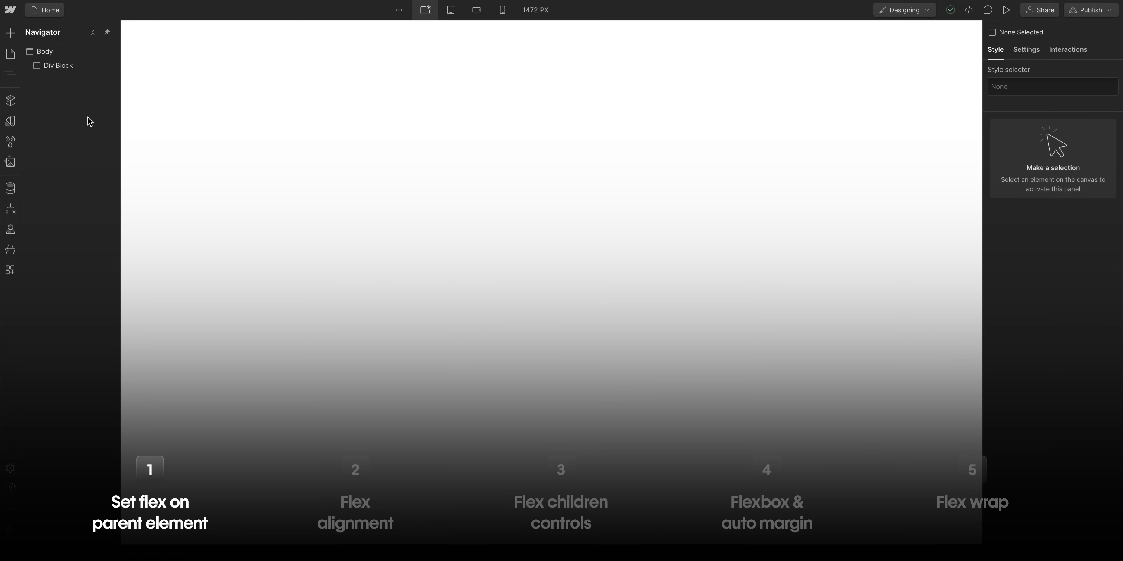
Step: Add a Heading, a Paragraph below it, and a Button into the empty Div Block
click(174, 94)
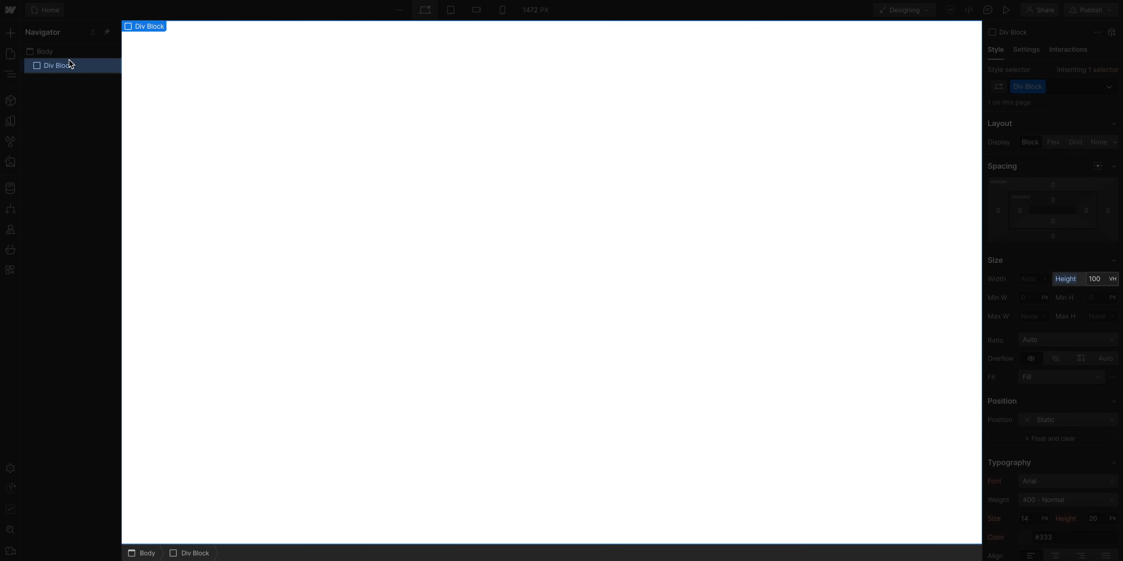
click(10, 33)
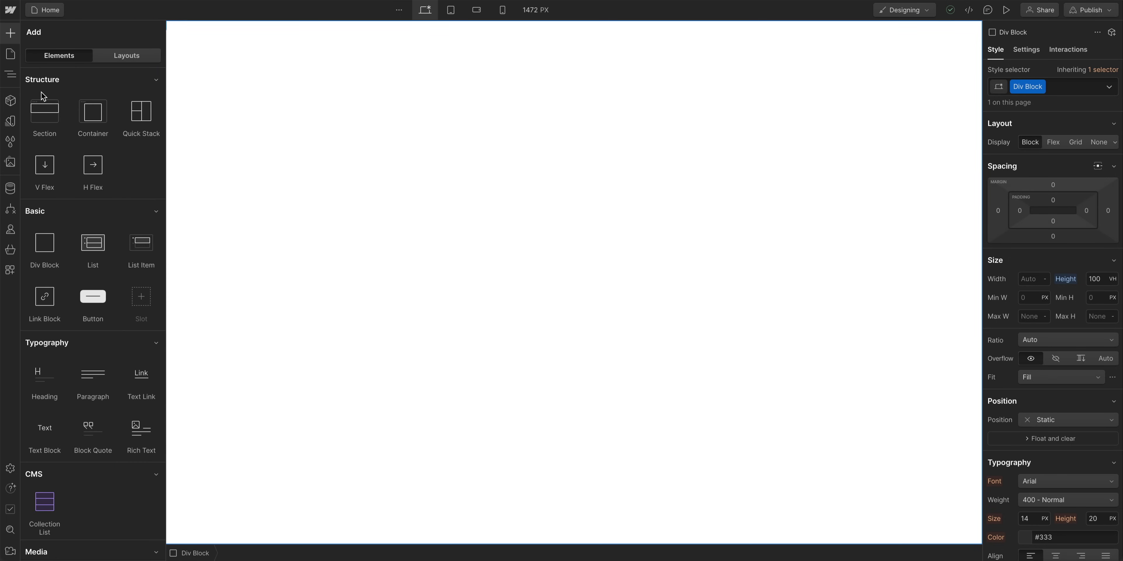
drag(44, 375, 220, 263)
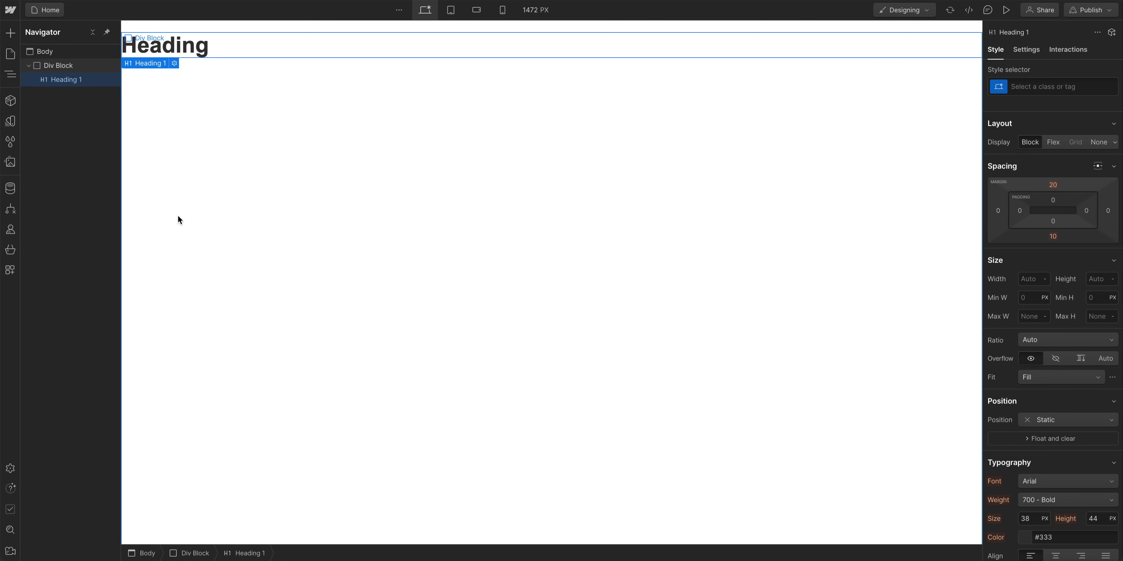
click(12, 32)
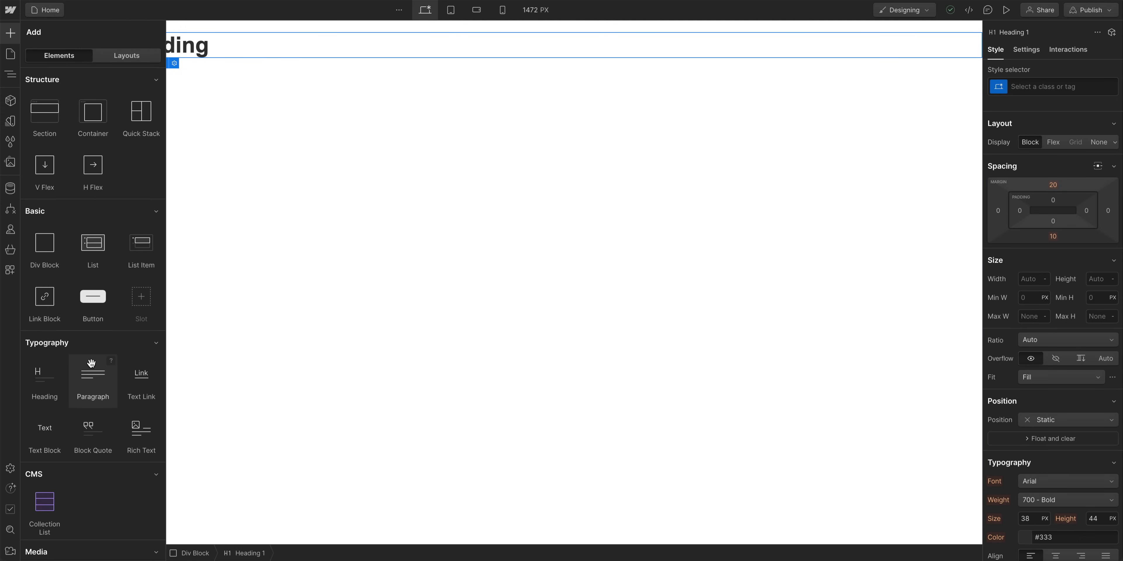
drag(91, 363, 238, 262)
click(13, 33)
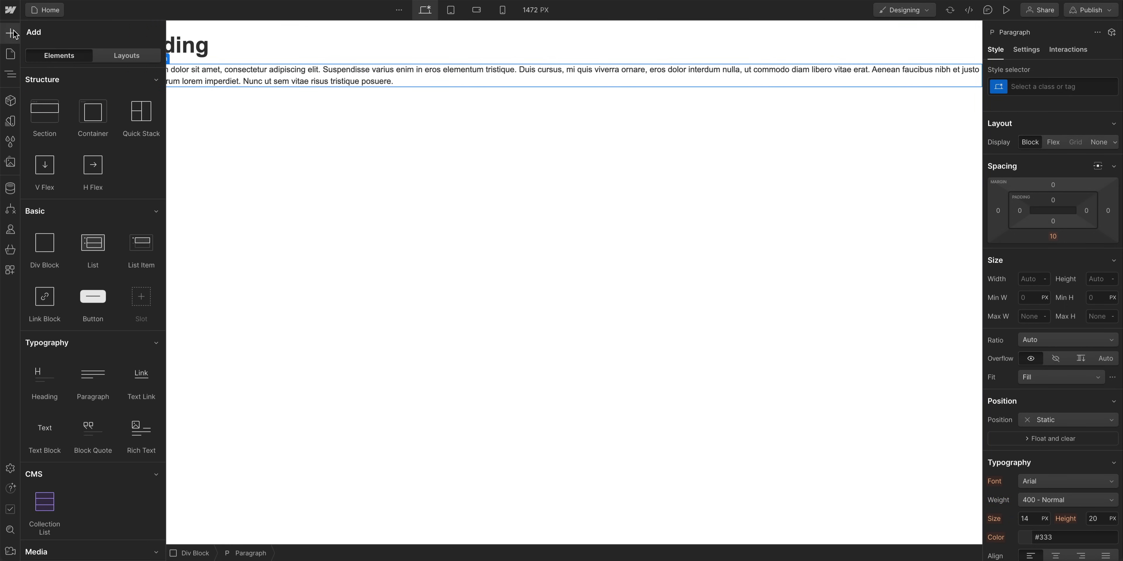
drag(92, 293, 216, 227)
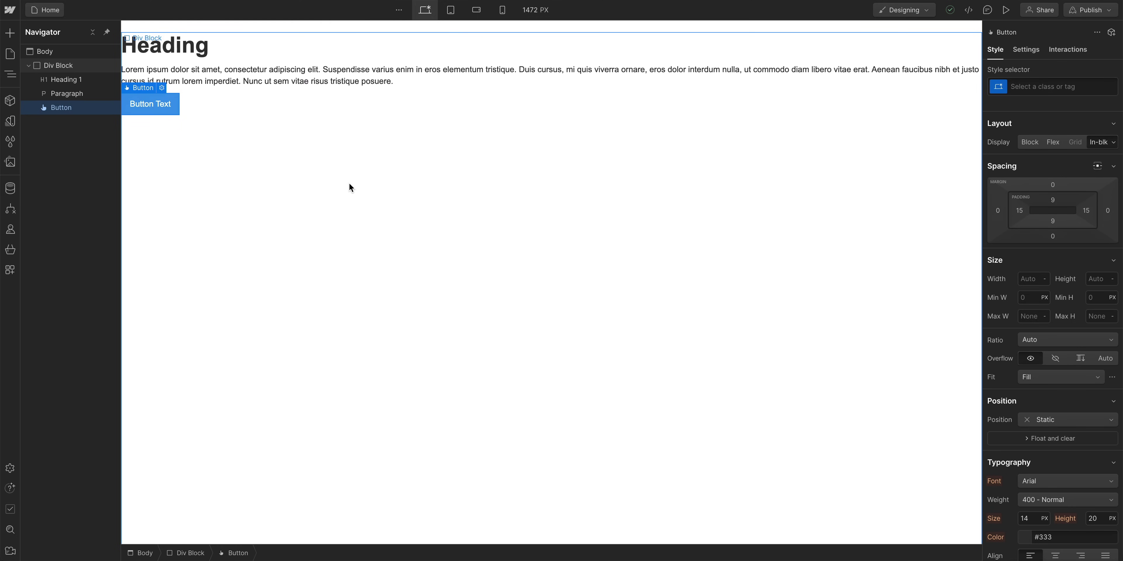
Step: Make the Div Block a vertical flex column, try several align cells, then centre the content
click(349, 184)
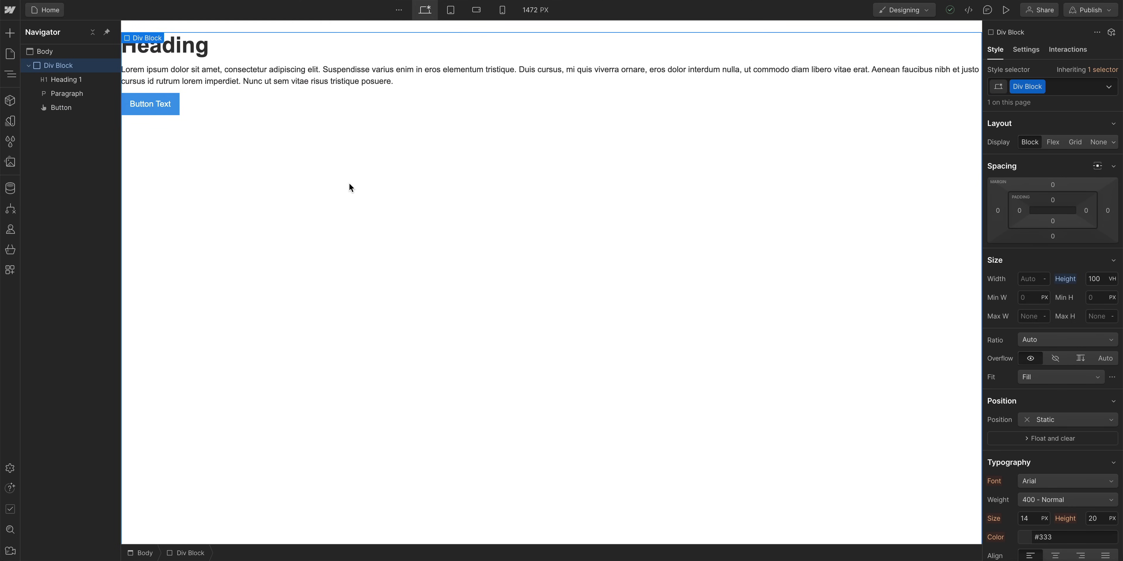
click(1053, 144)
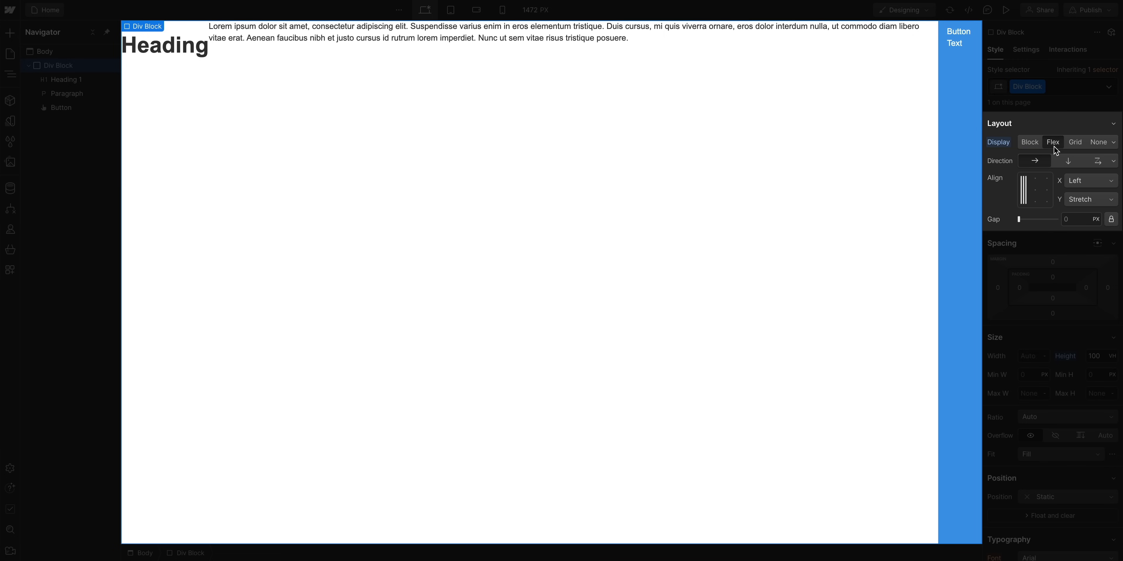
click(1068, 161)
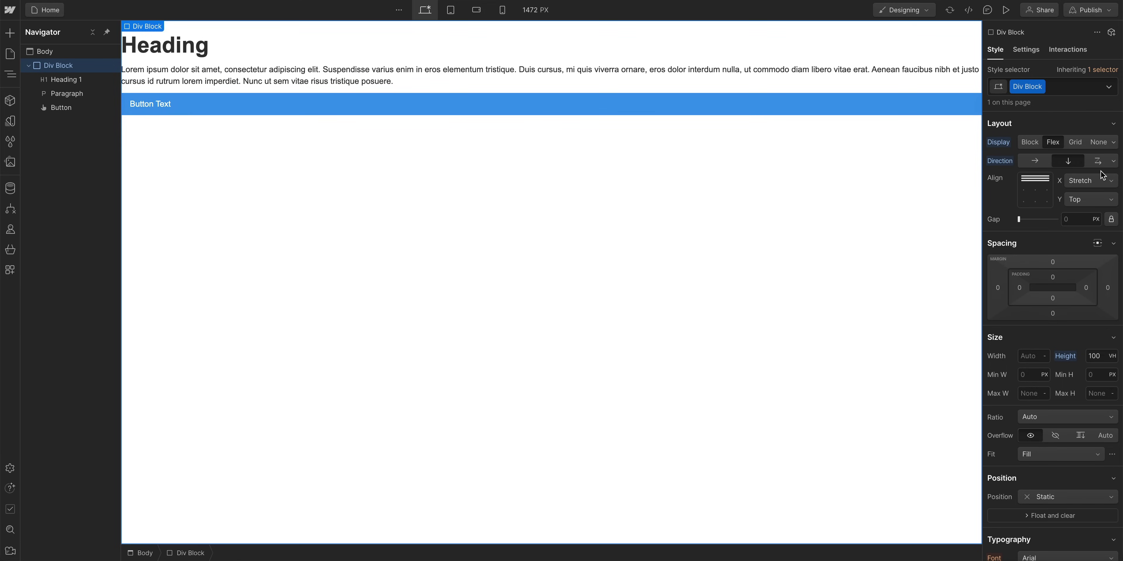
click(1023, 191)
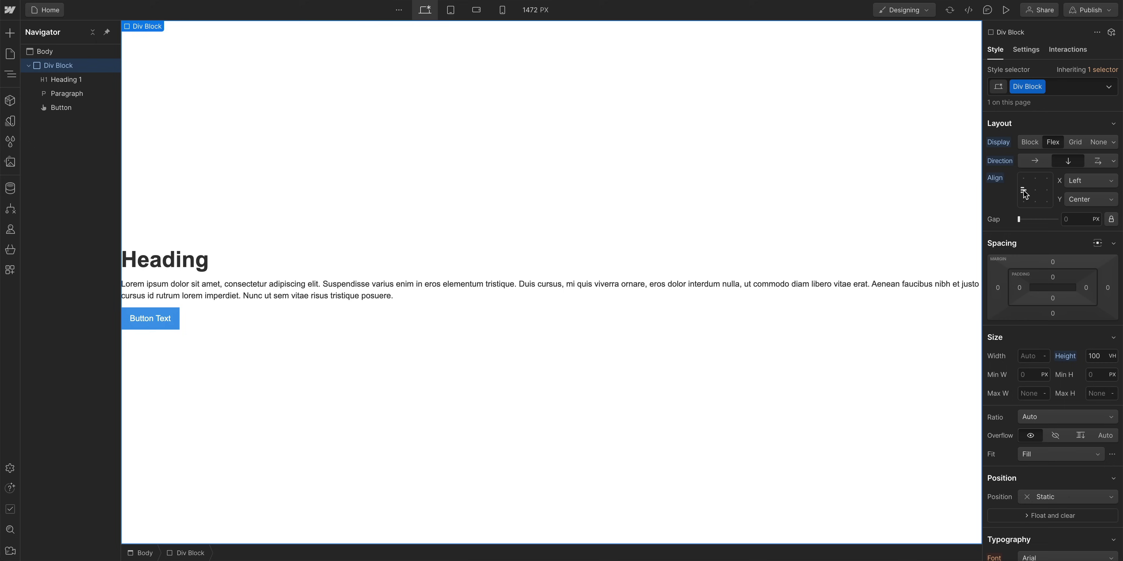
click(1034, 203)
click(1046, 202)
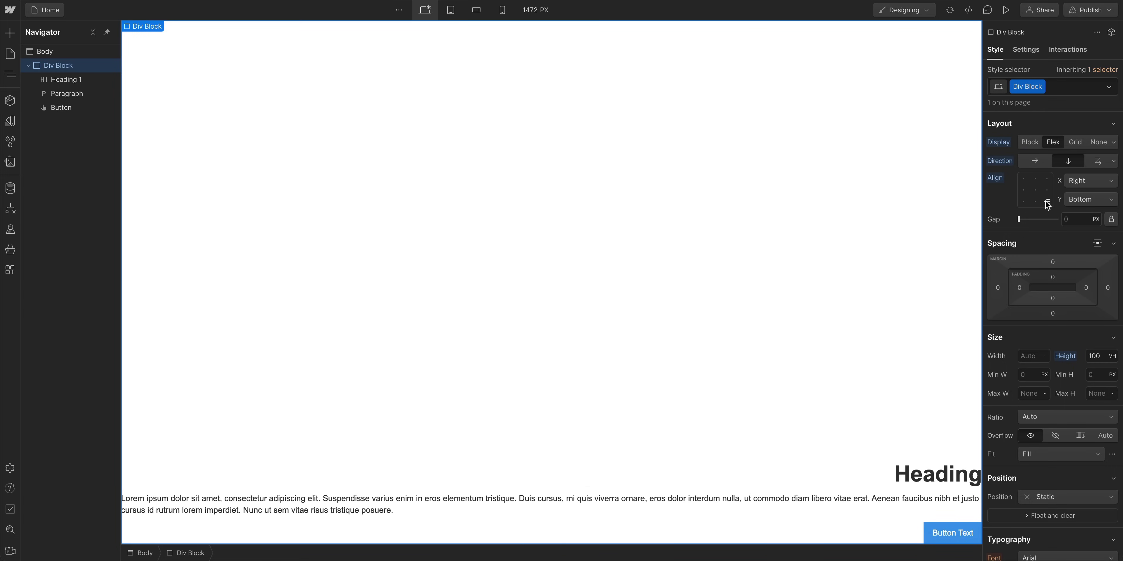
click(1035, 192)
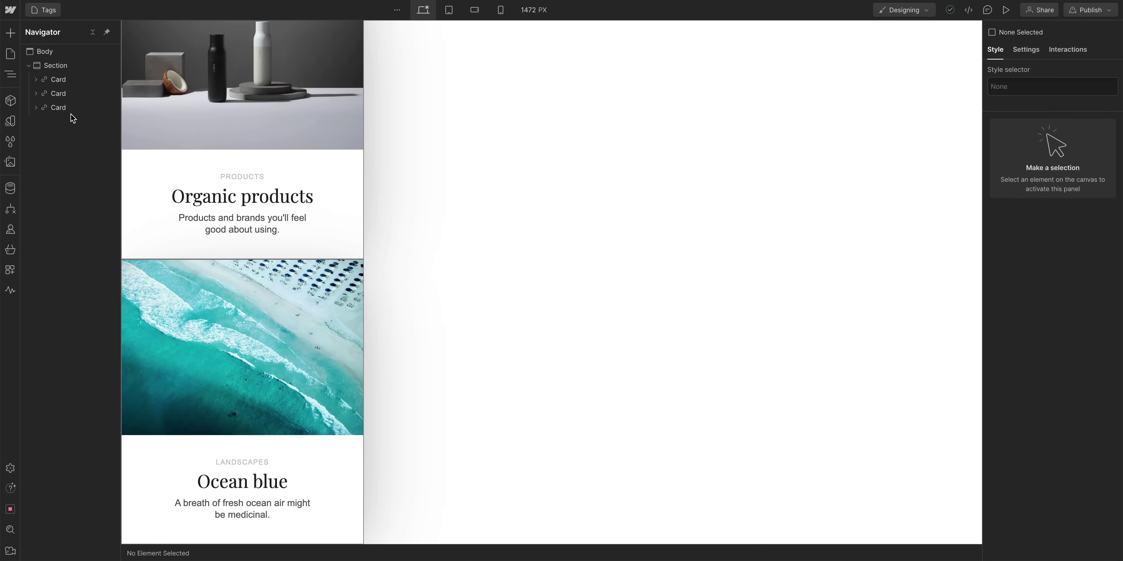
Step: Make the Section a flex row, centre its three cards, and set a 76 px gap
click(71, 109)
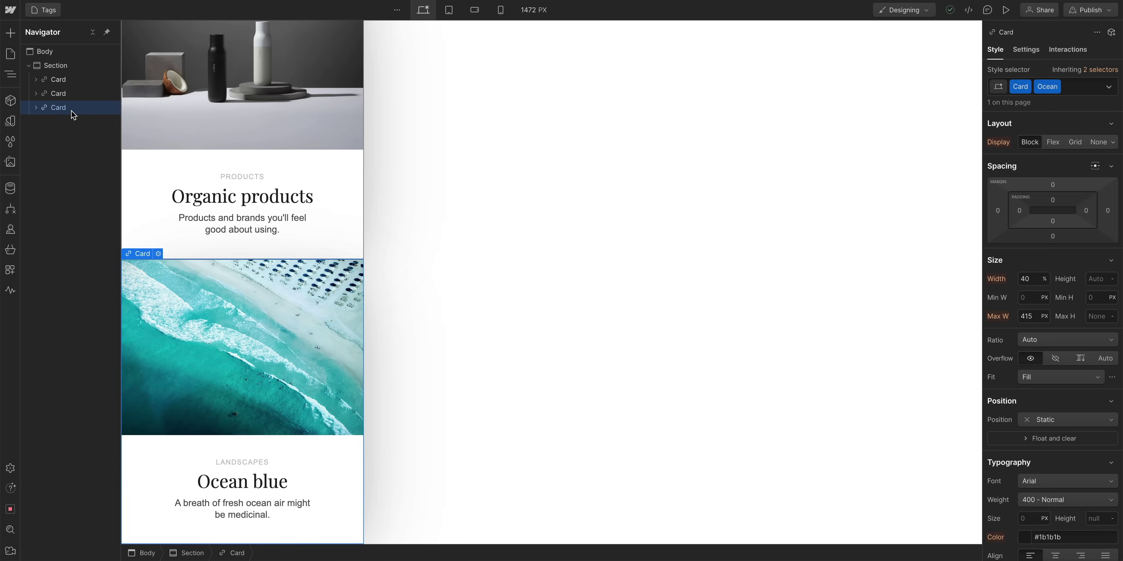
click(72, 94)
click(73, 82)
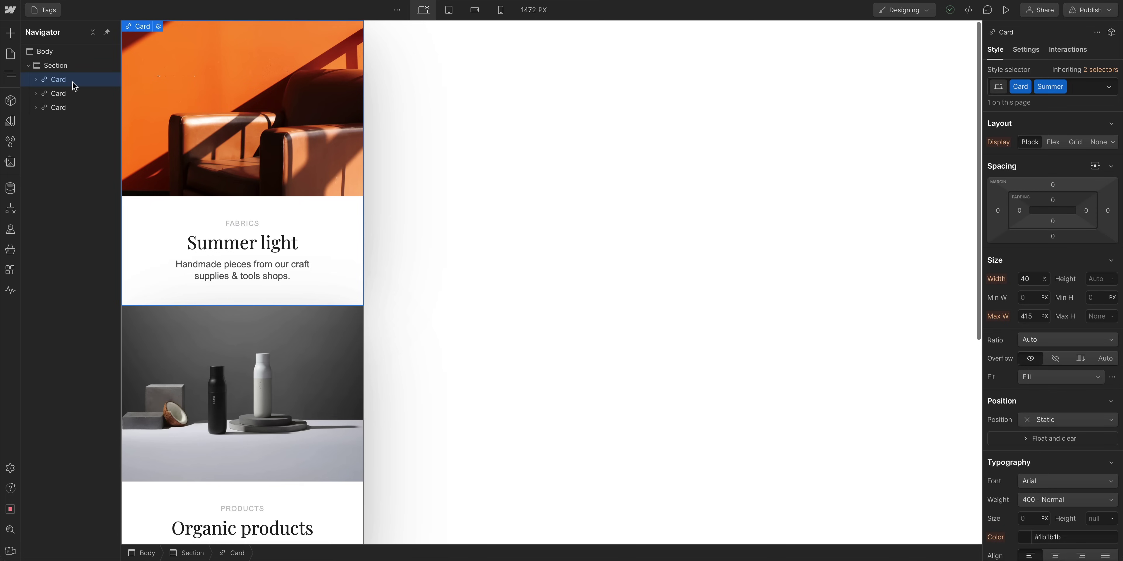
click(75, 67)
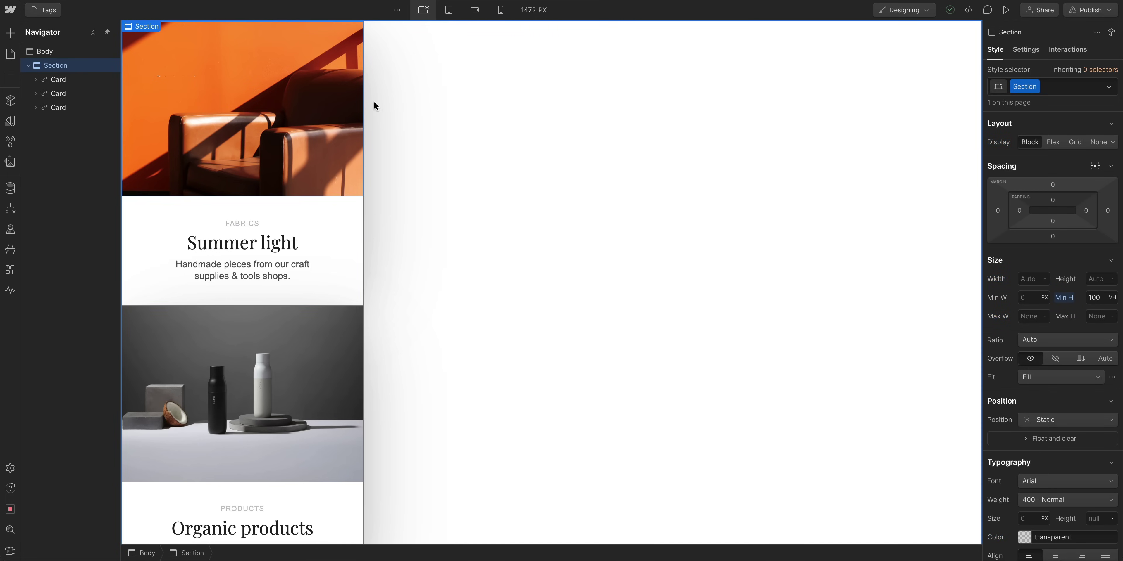
click(1057, 148)
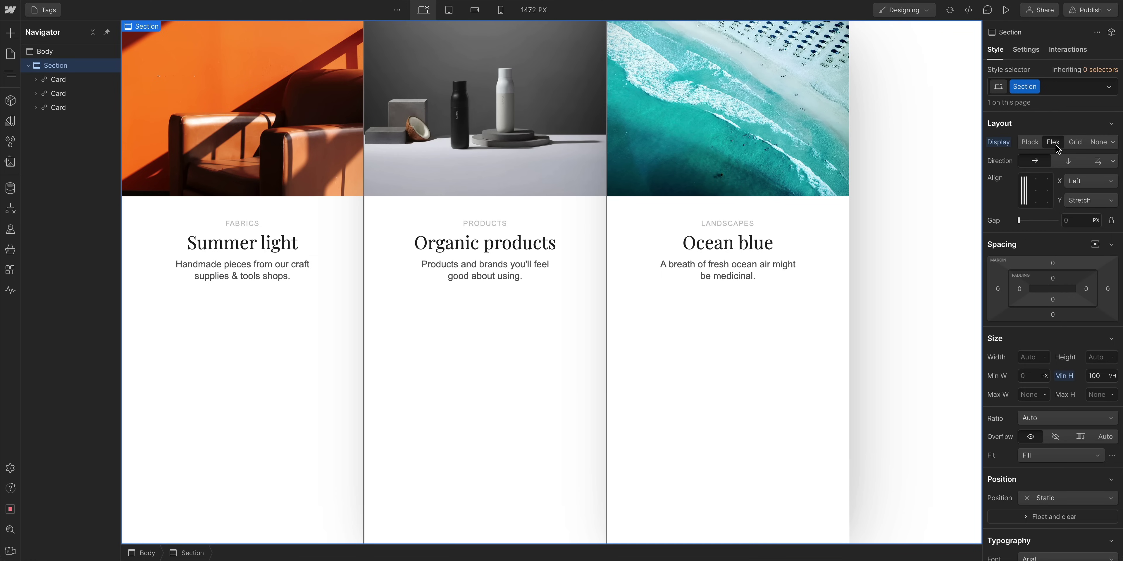
click(1037, 191)
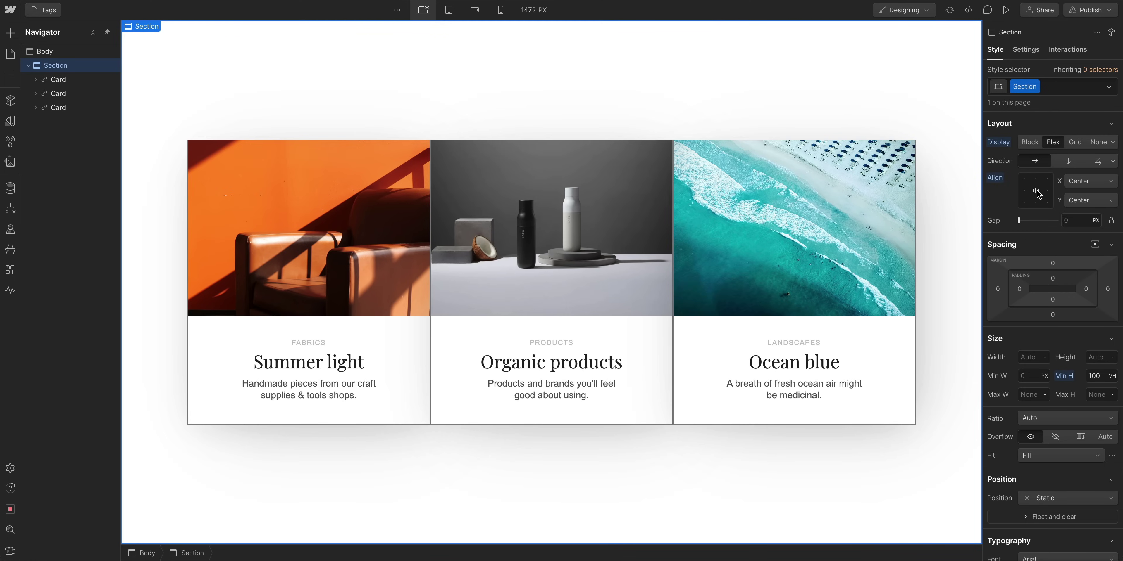
click(1076, 184)
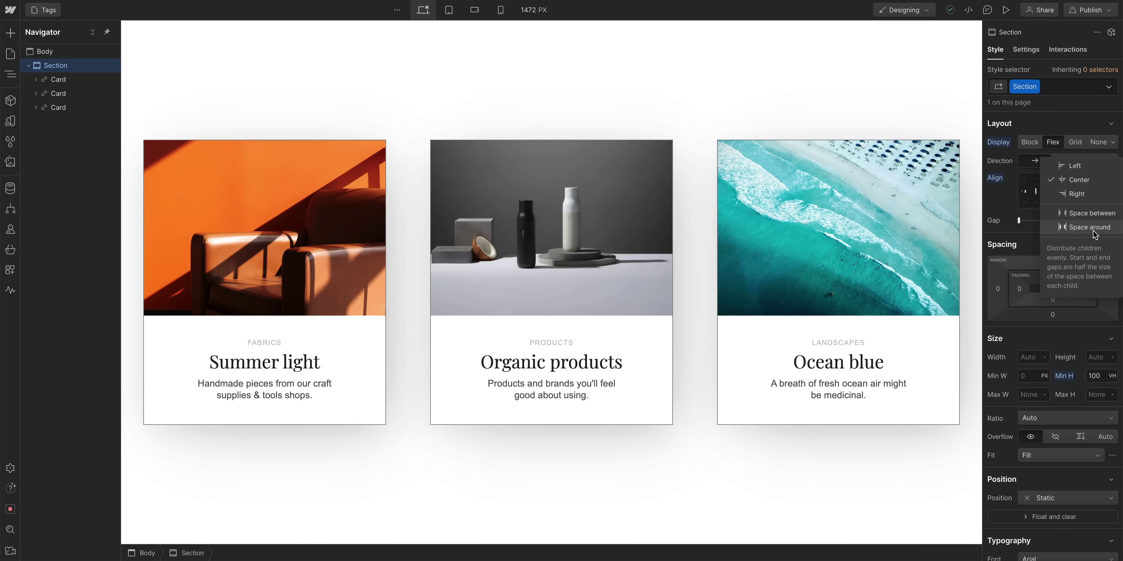
drag(1016, 221, 1055, 221)
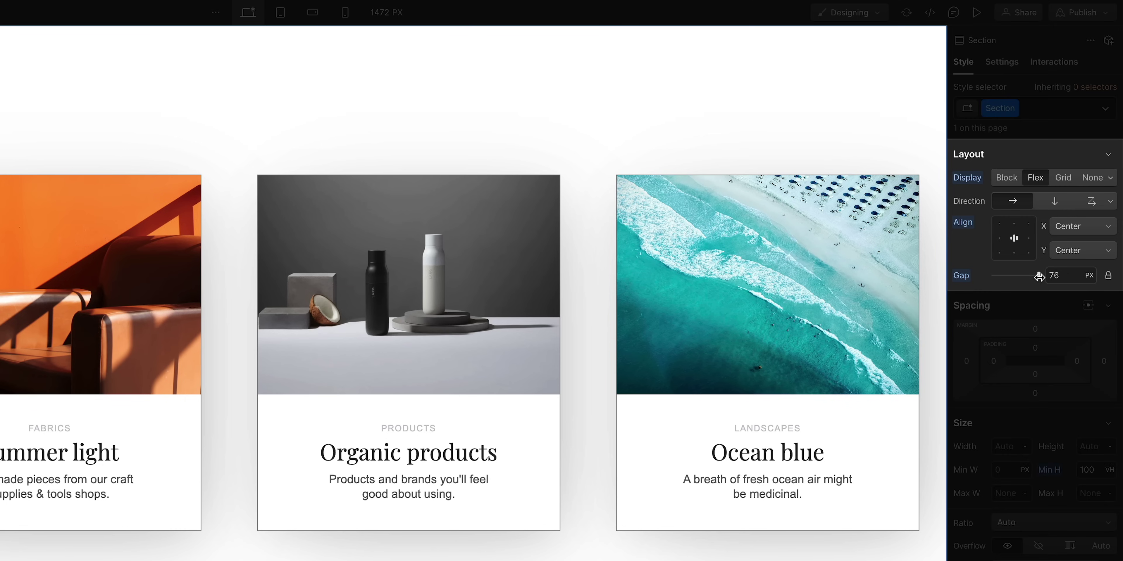
Step: Try Space between and stretch on the Section, ending with Space around for the cards
super+click(1017, 244)
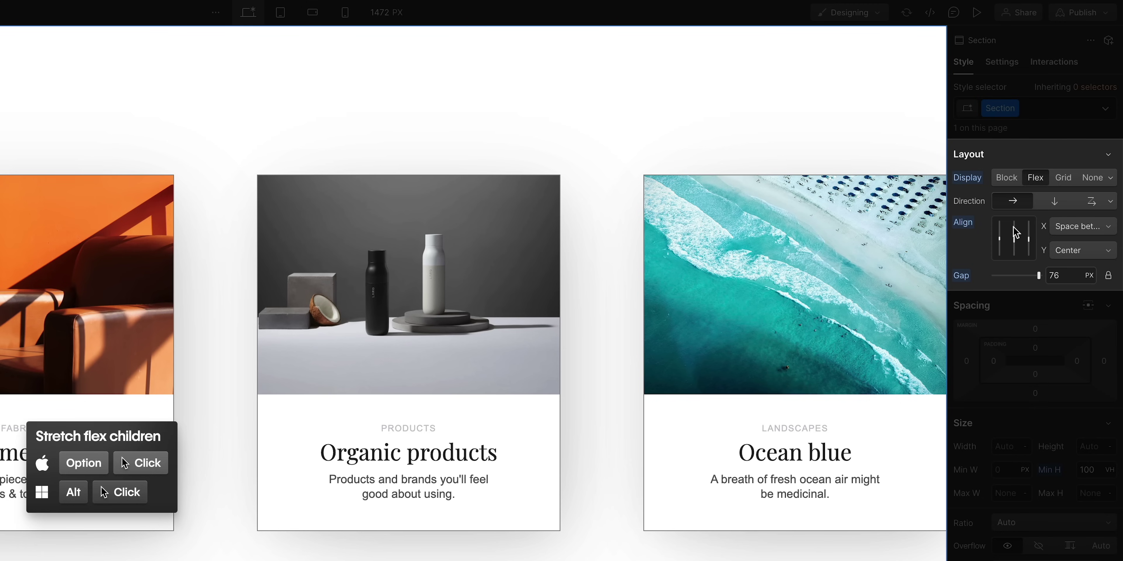
alt+click(1015, 234)
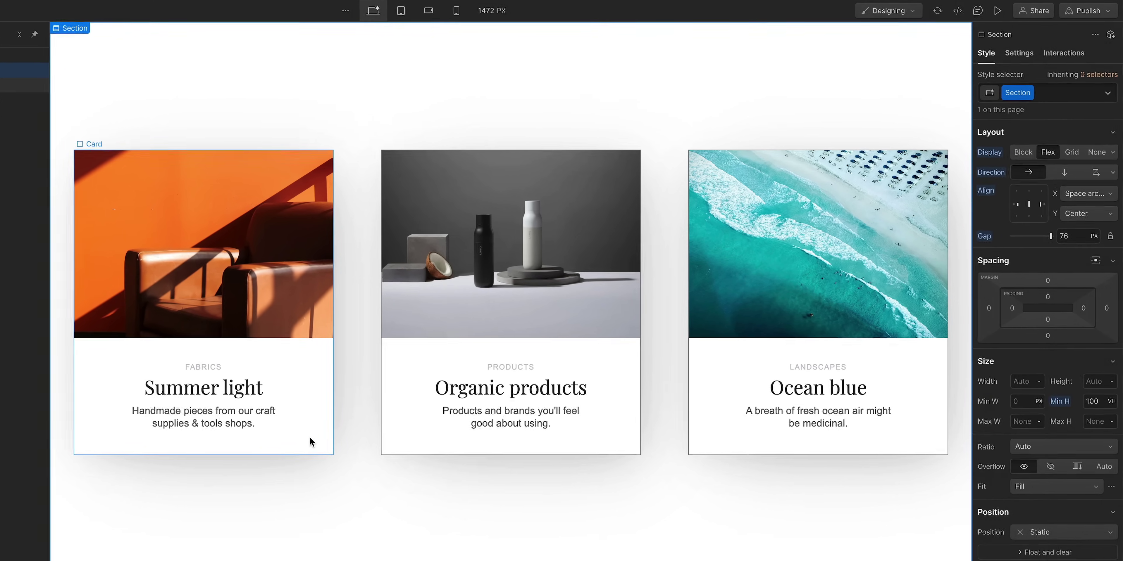
Step: On the Ocean blue card, test top and bottom alignment, reset it, and set Order to First
click(309, 441)
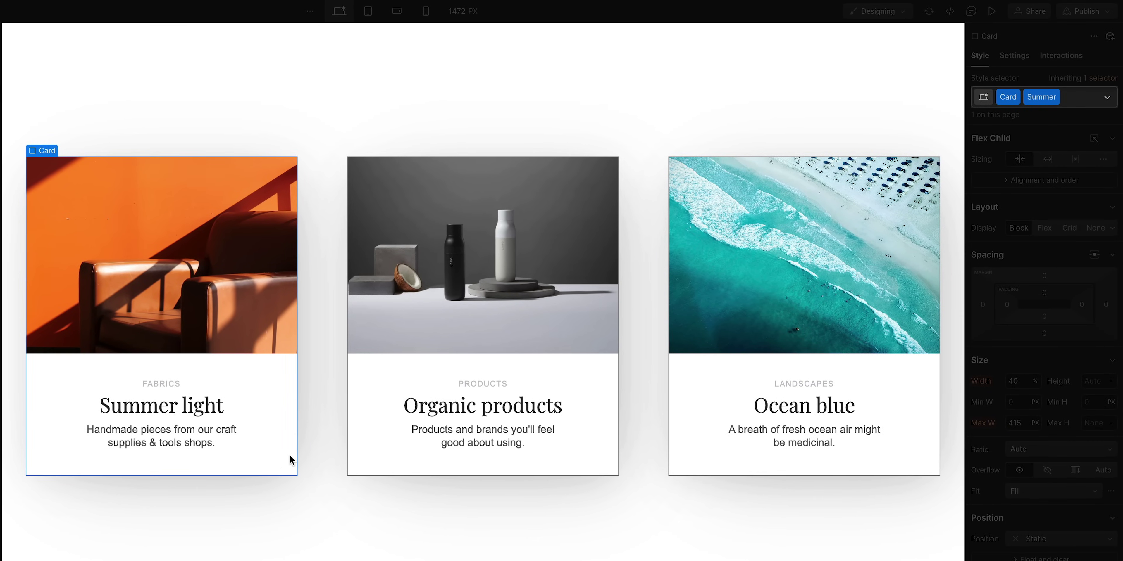
click(383, 447)
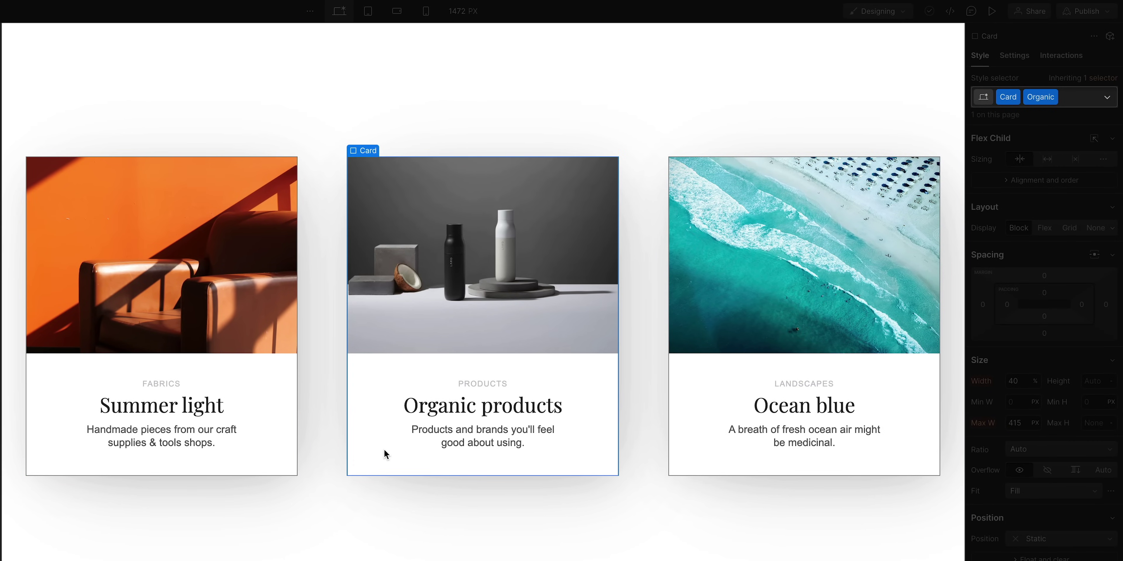
click(693, 442)
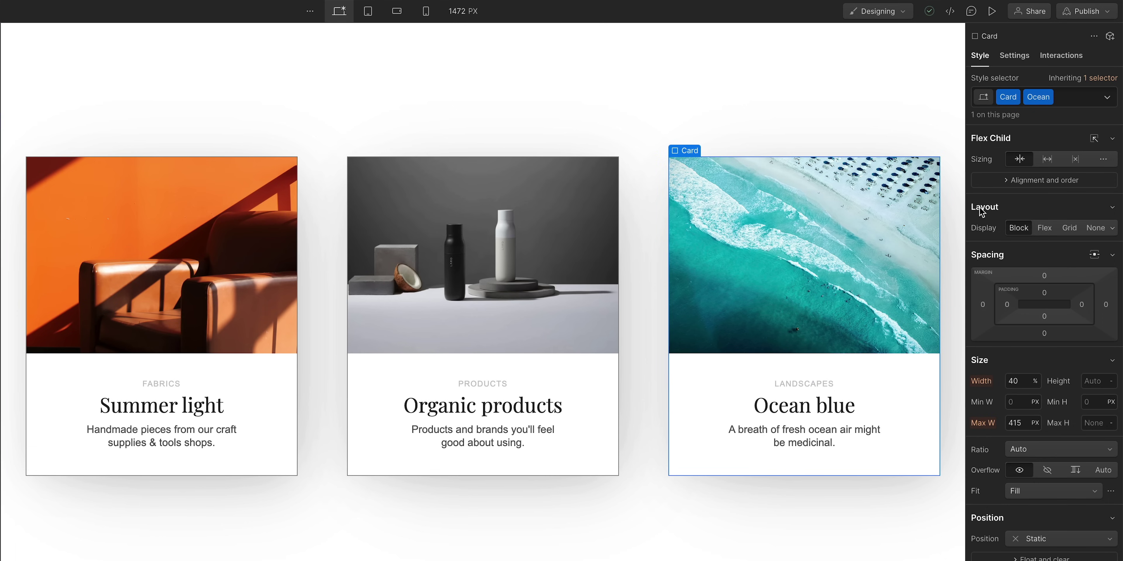
click(1014, 186)
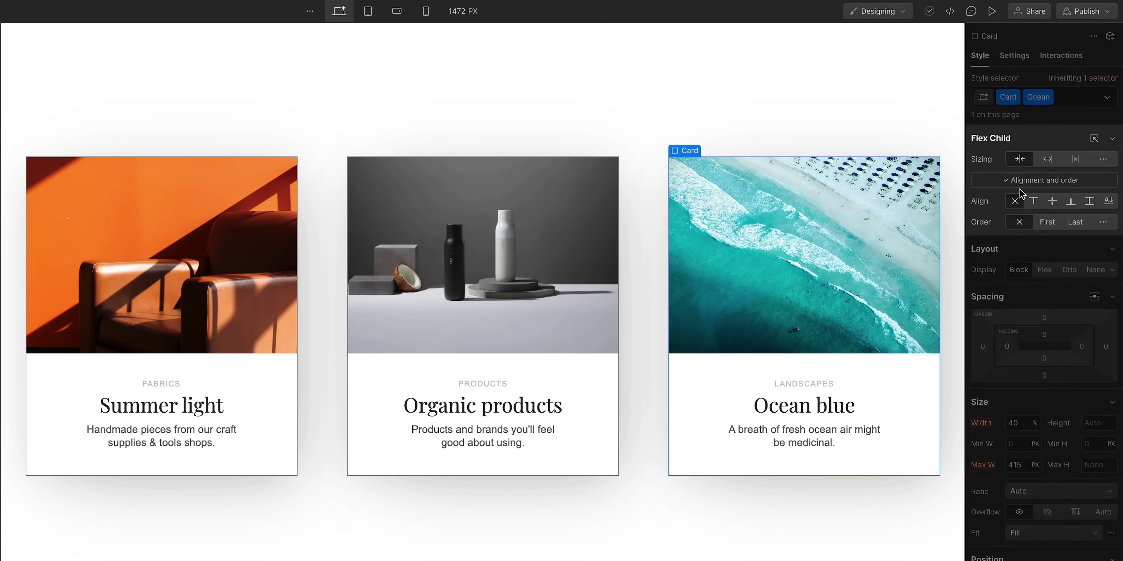
click(1034, 205)
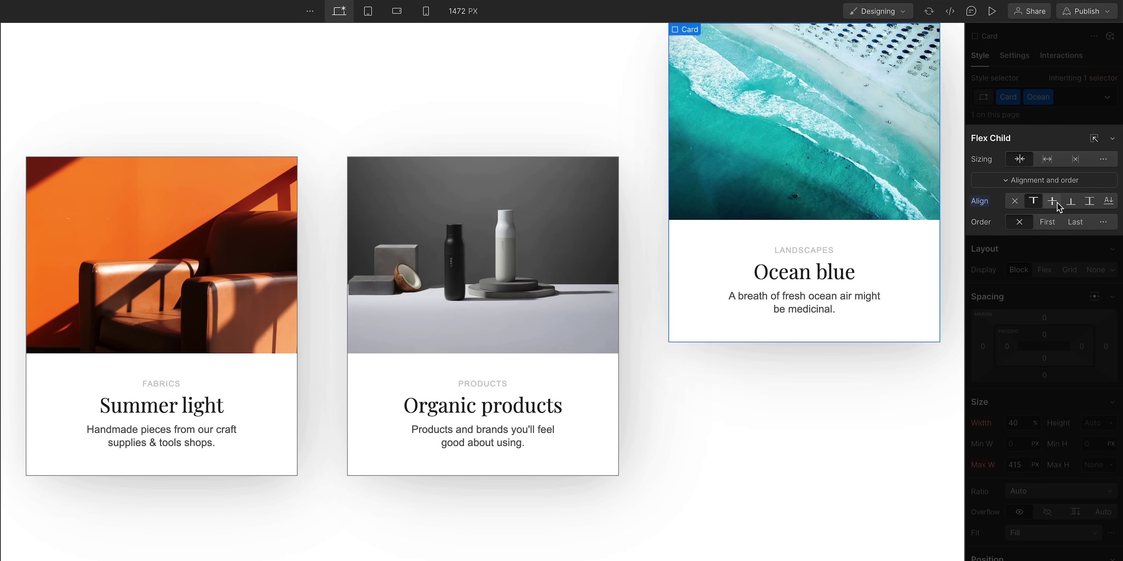
click(1070, 202)
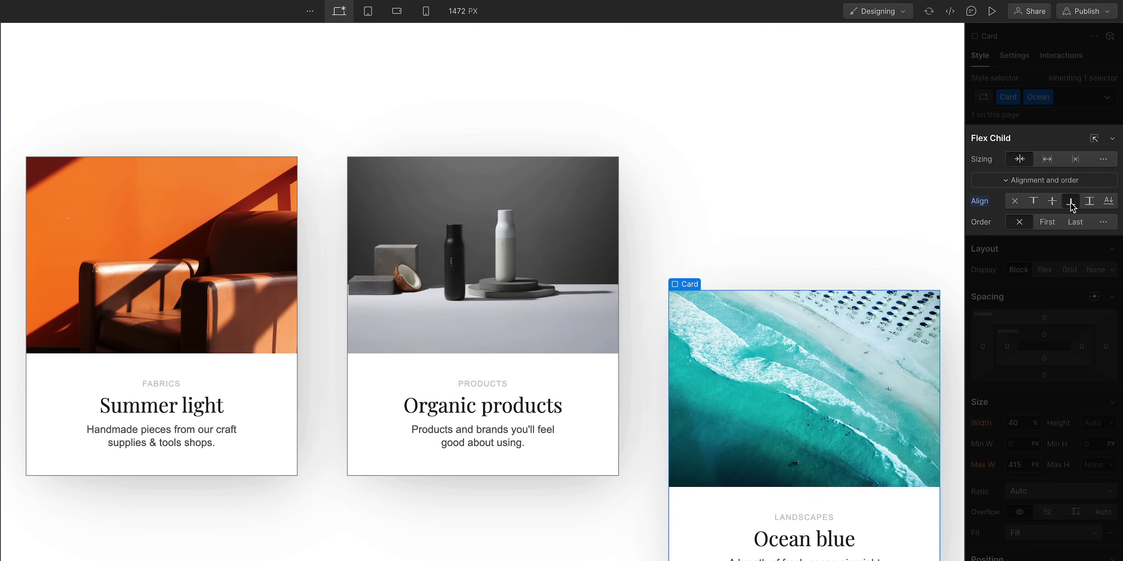
click(1016, 204)
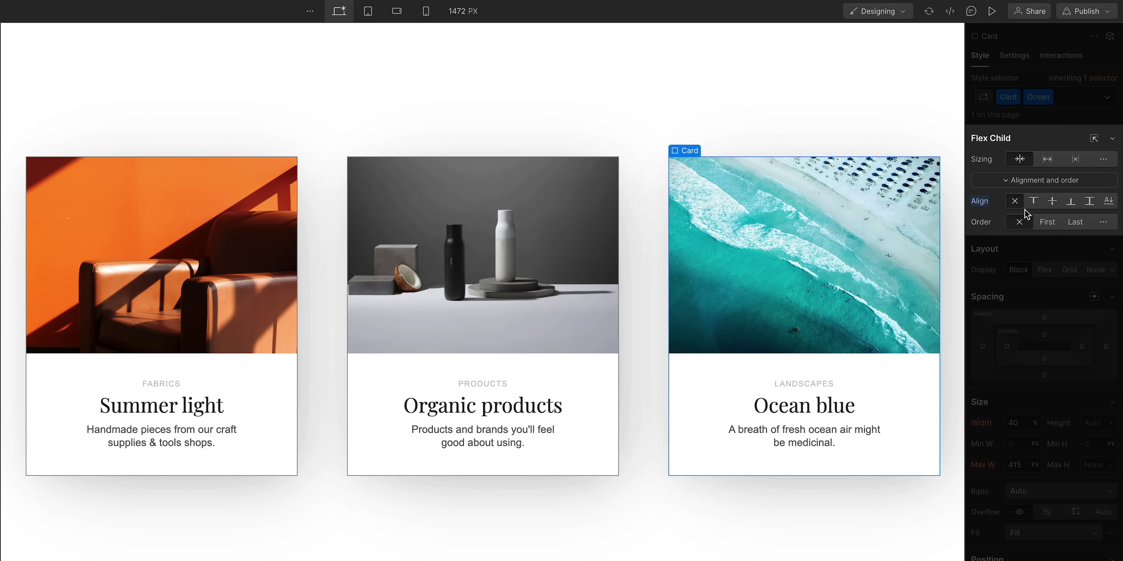
click(1046, 222)
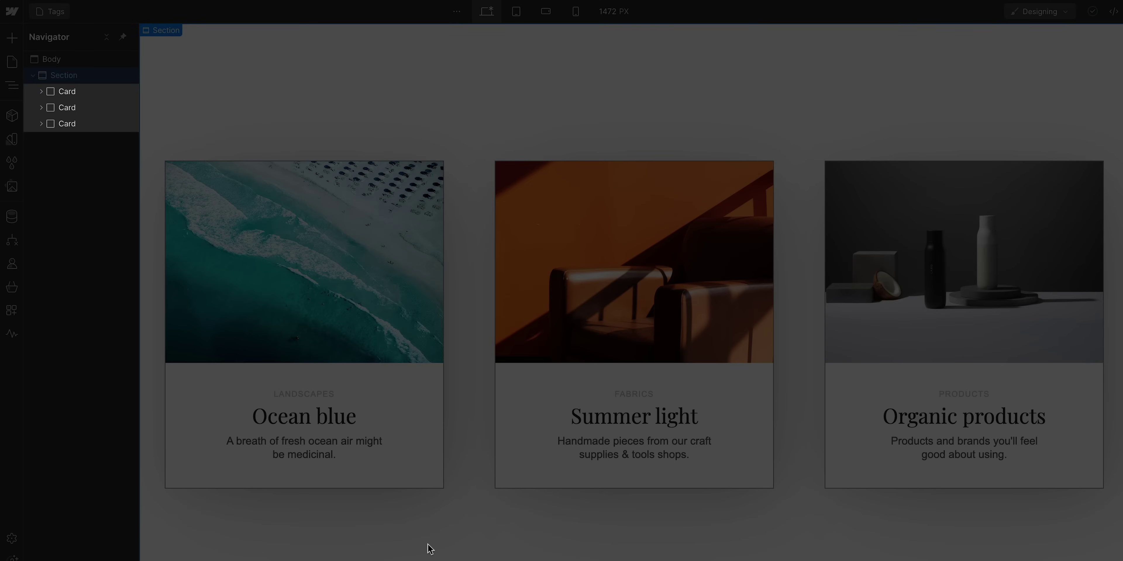
click(404, 480)
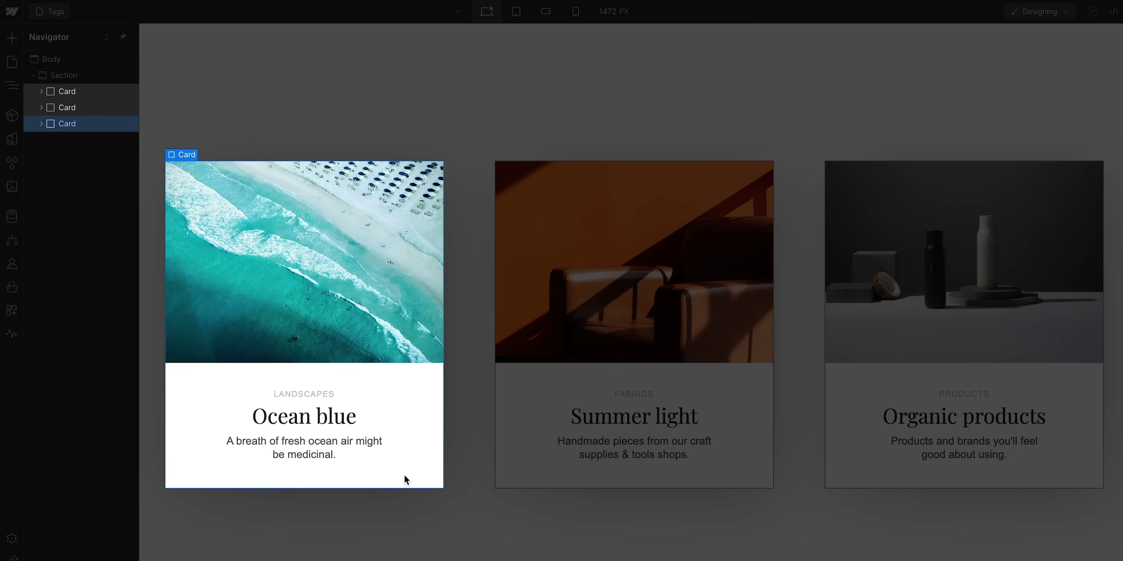
click(569, 471)
click(851, 468)
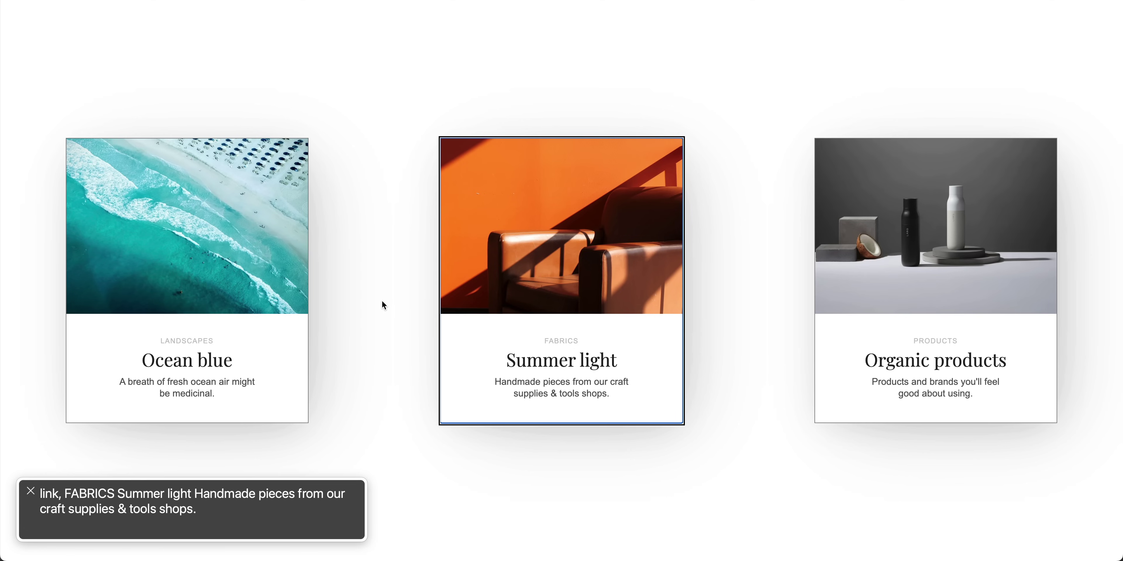
key(Tab)
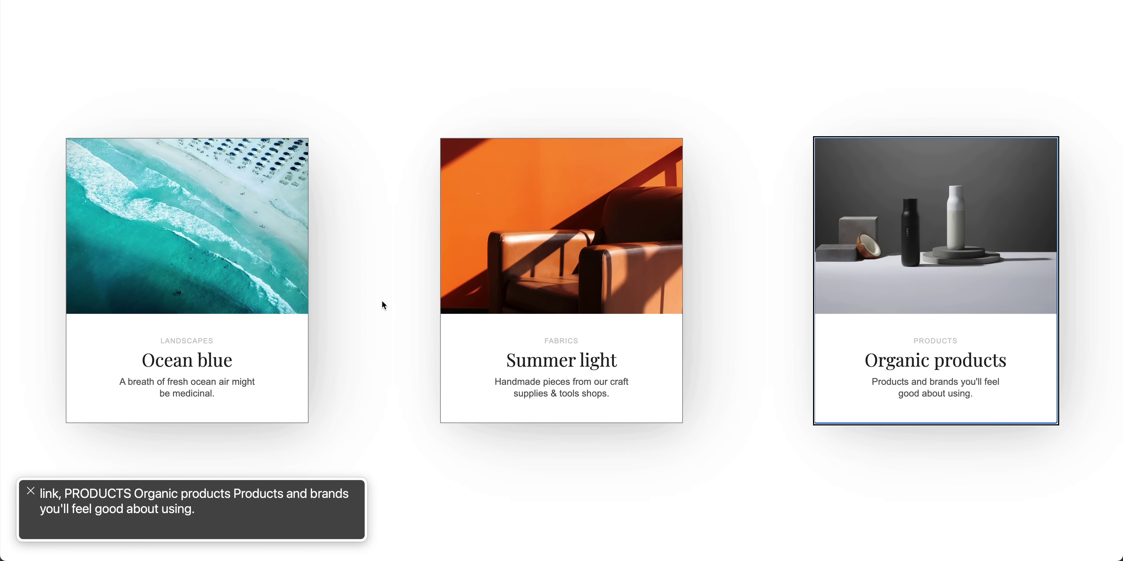
key(Tab)
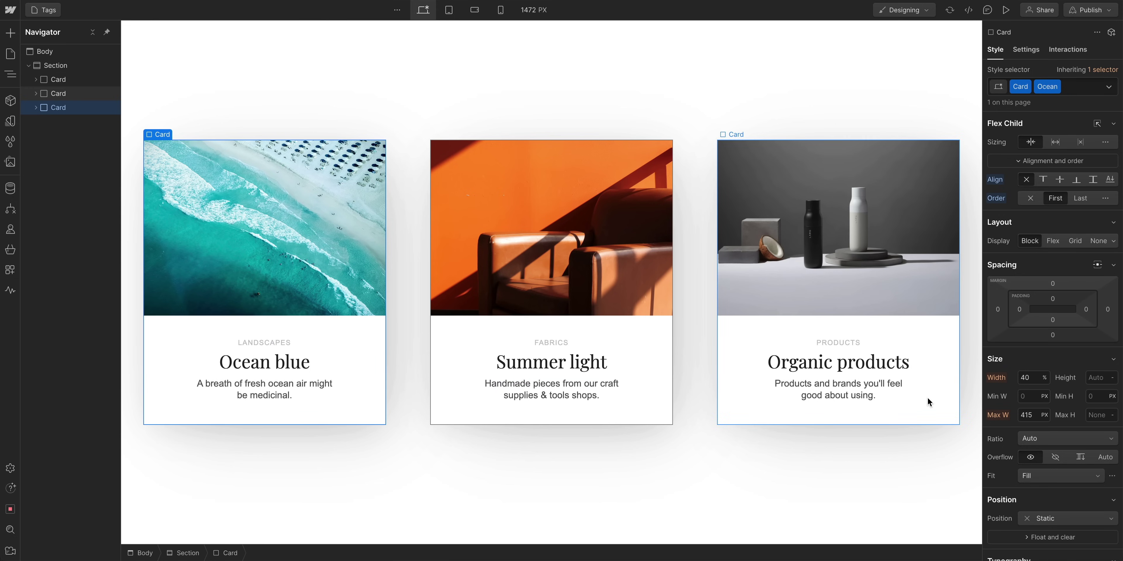
Step: Test the Organic products card's own alignment: stretch, end, then start
click(927, 397)
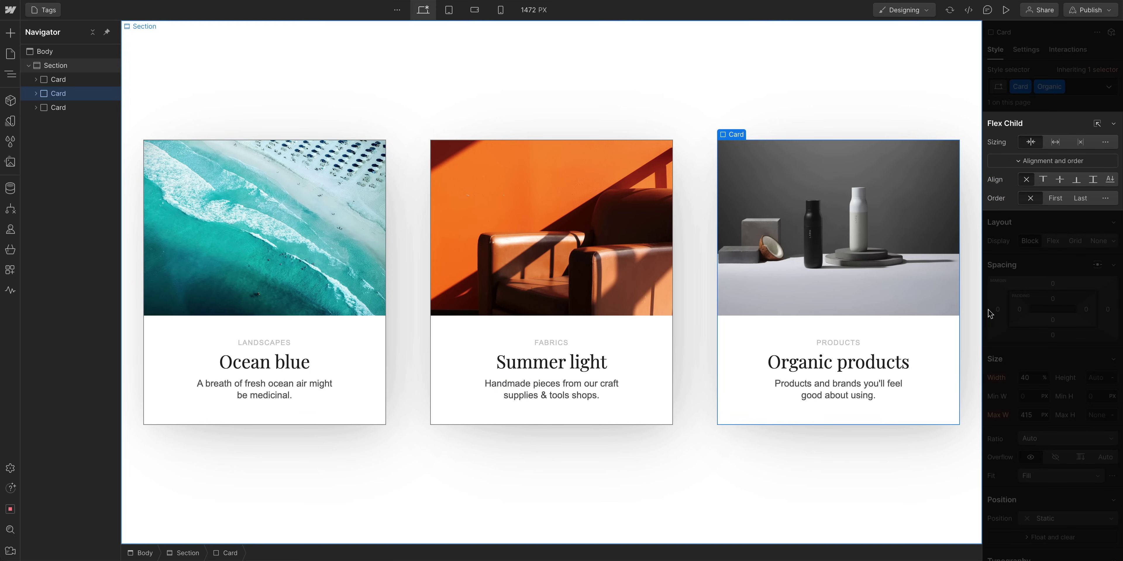
click(1092, 184)
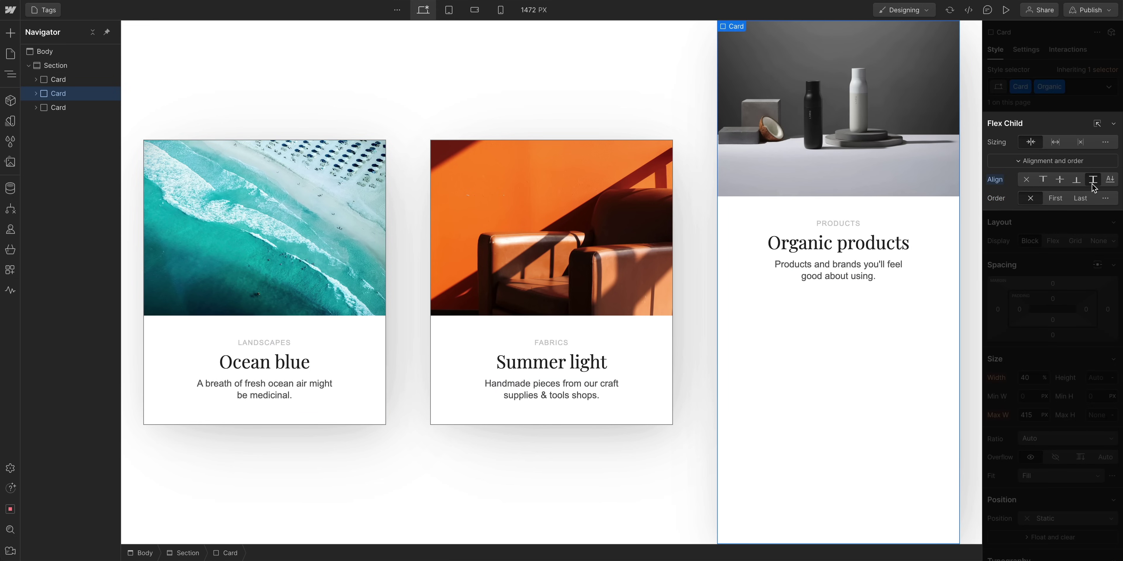
click(1076, 182)
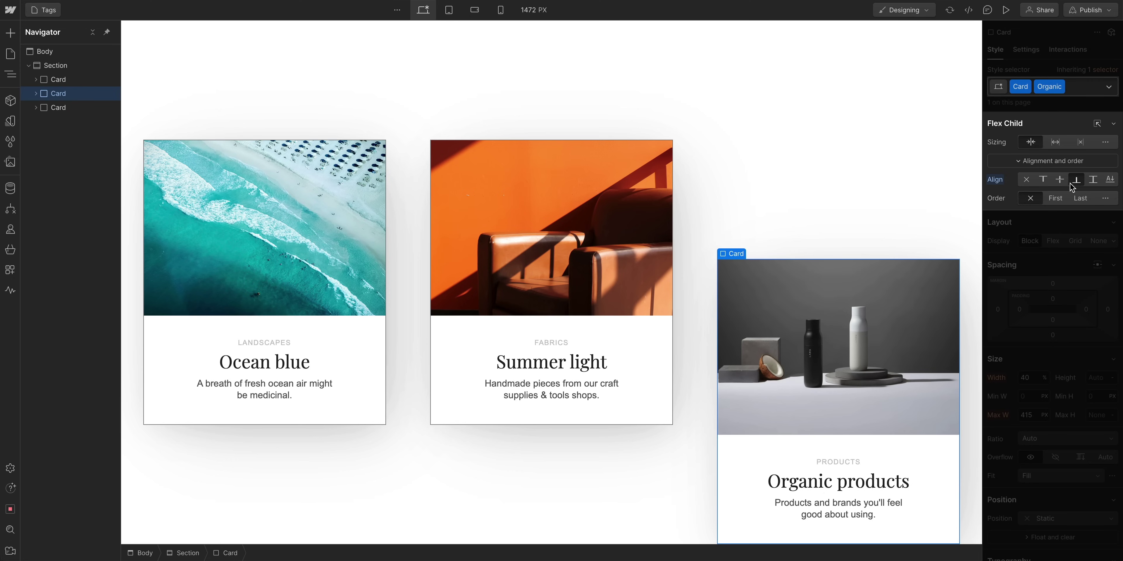
click(1044, 180)
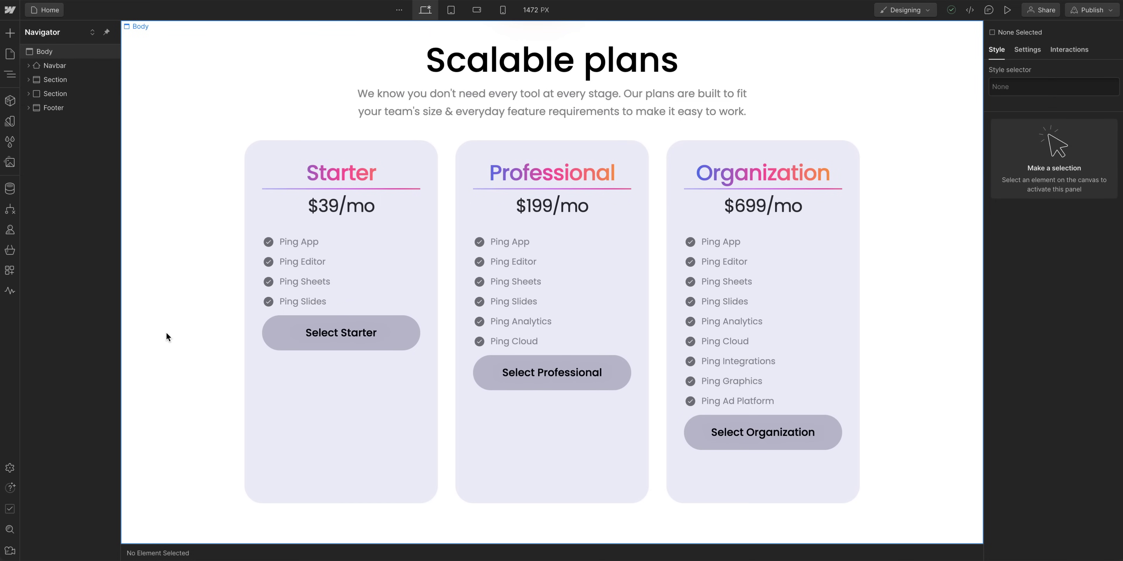
click(298, 398)
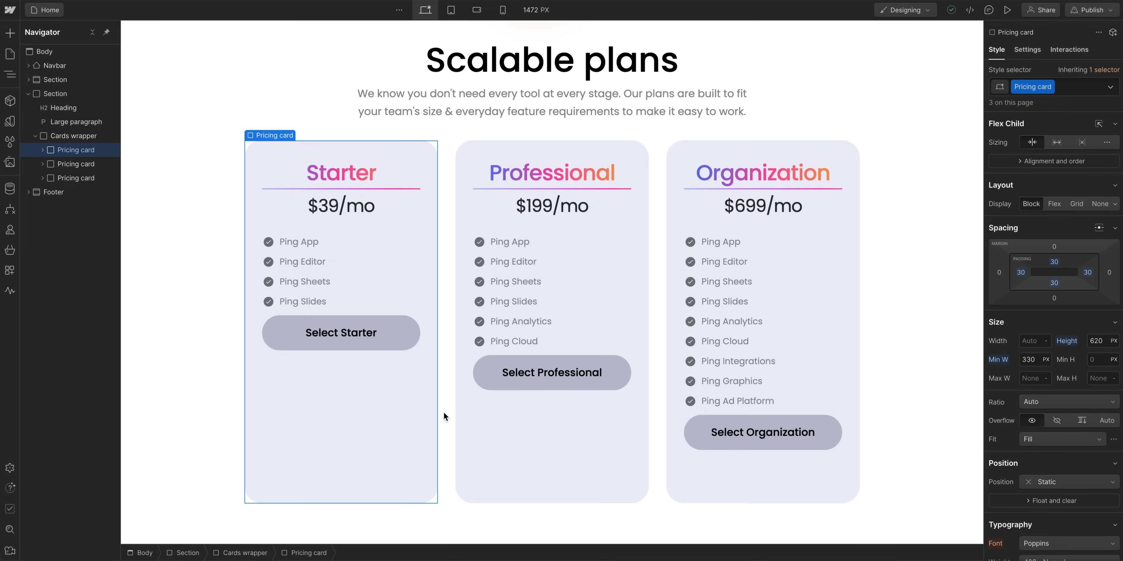
click(515, 427)
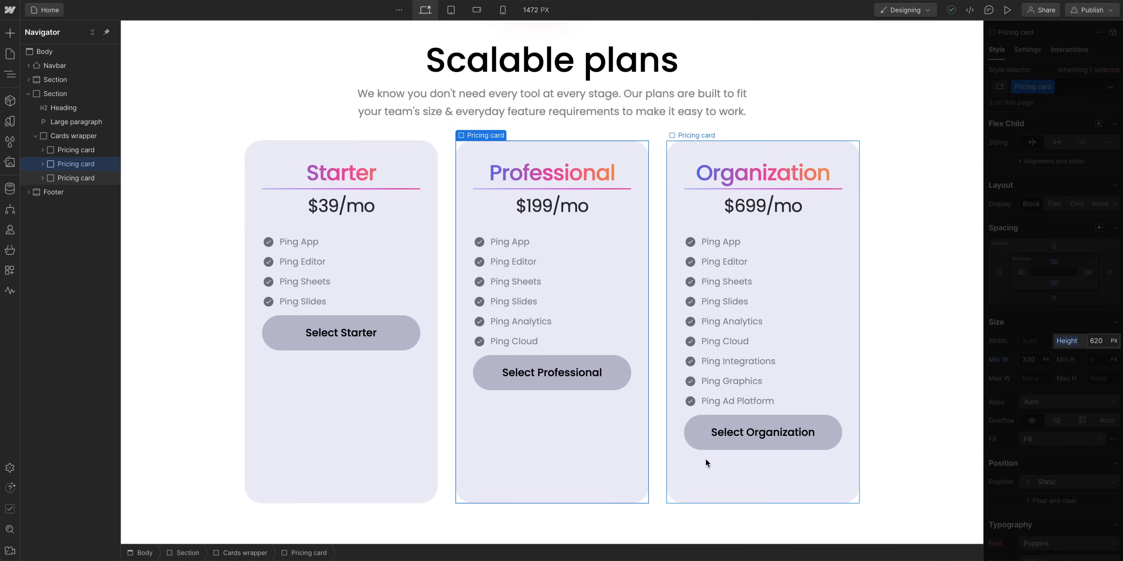
click(706, 462)
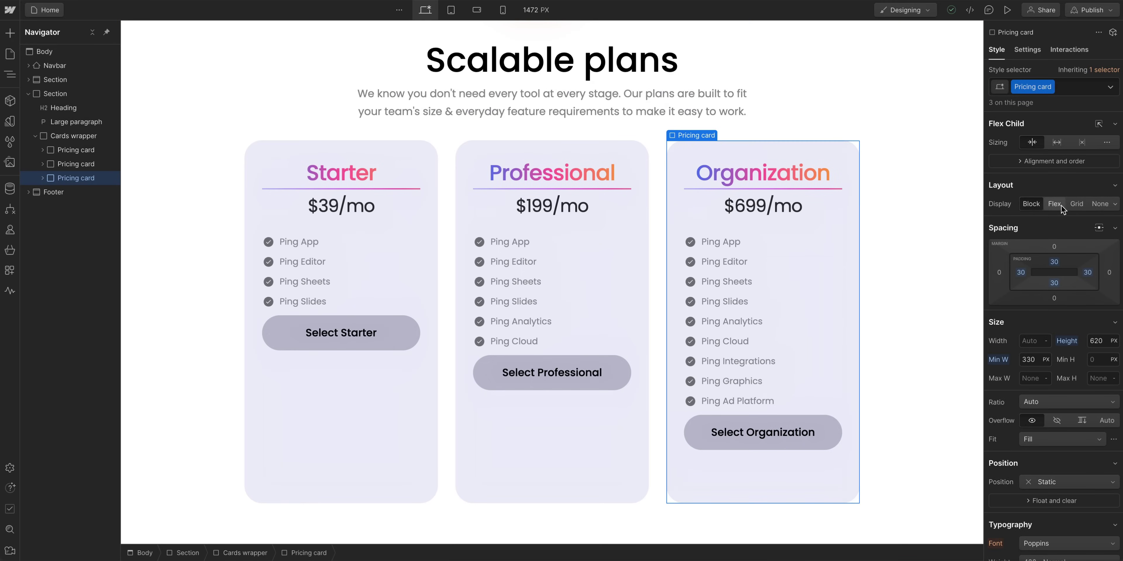
Step: Make the pricing card a vertical flex column, trying Space between and undoing it
click(1059, 203)
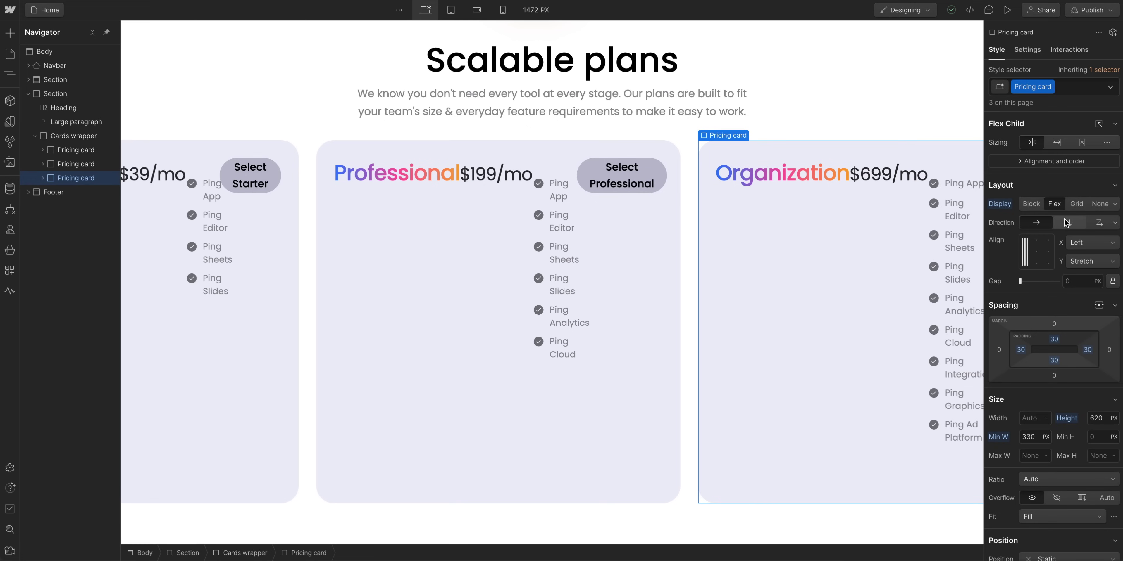
click(1065, 222)
click(1093, 266)
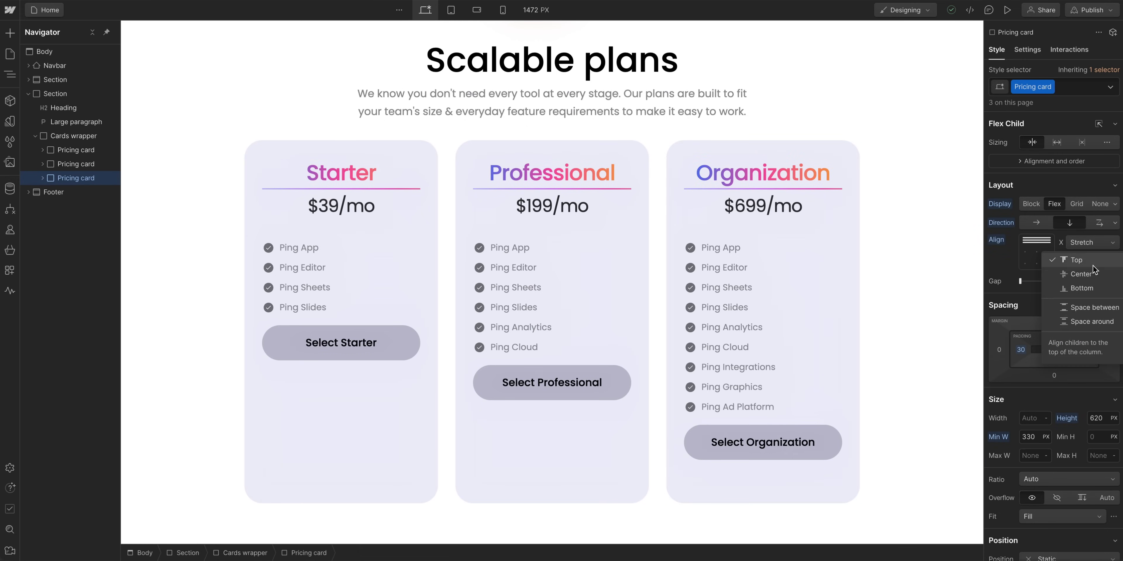
click(1092, 307)
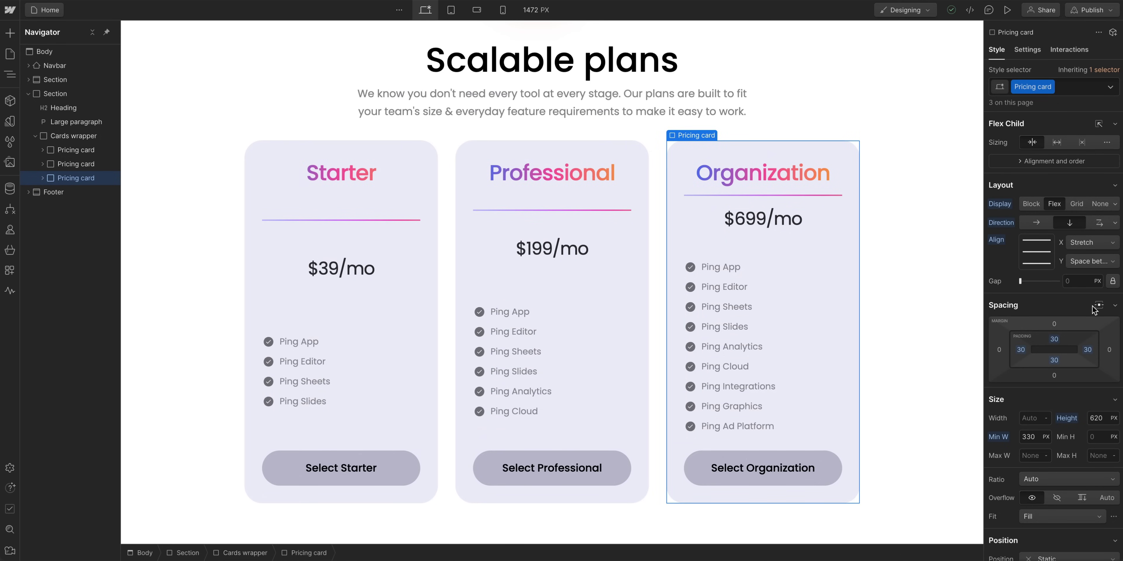
key(ctrl+z)
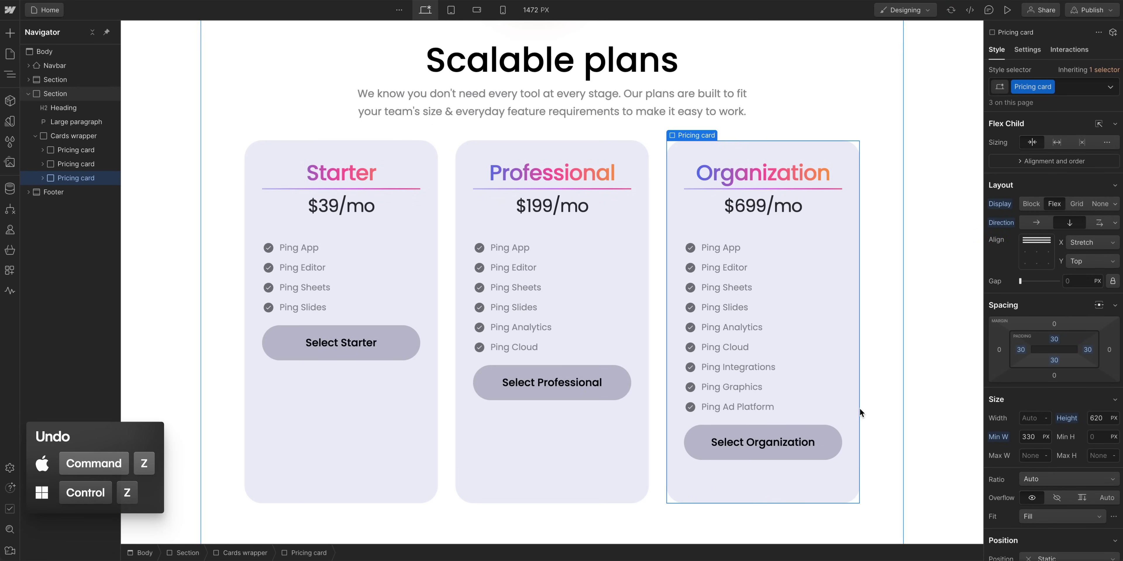
Step: Select the Organization, Professional and Starter buttons in turn to compare their positions
click(815, 434)
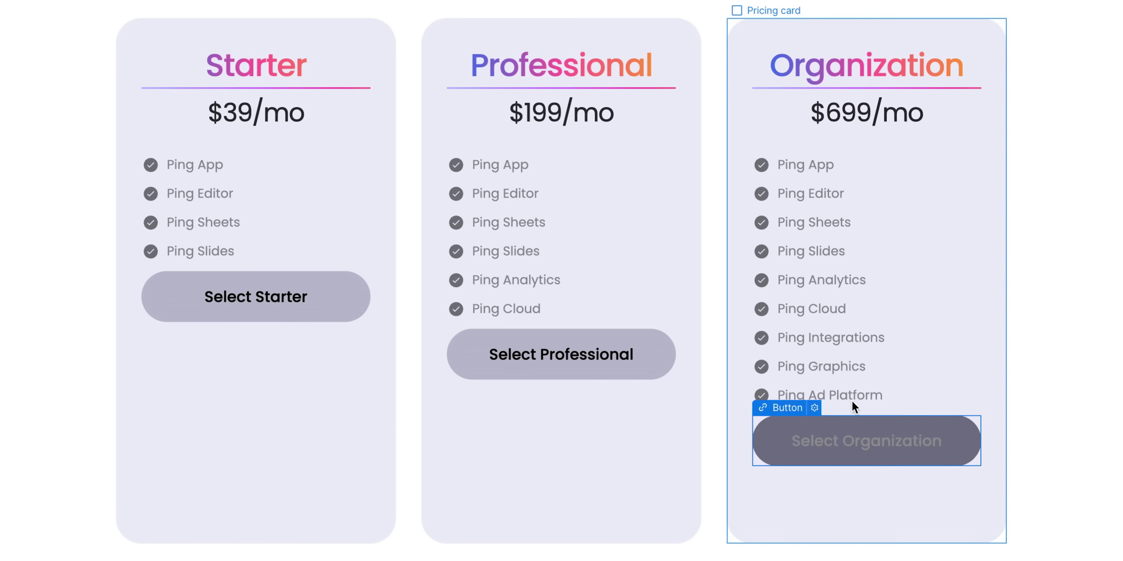
click(646, 352)
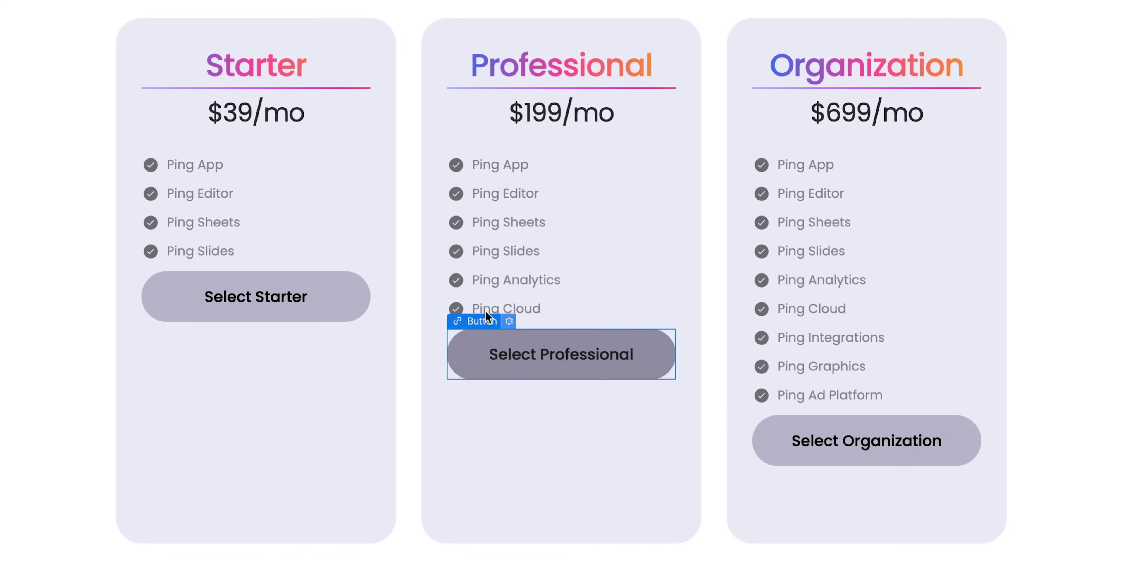
click(339, 280)
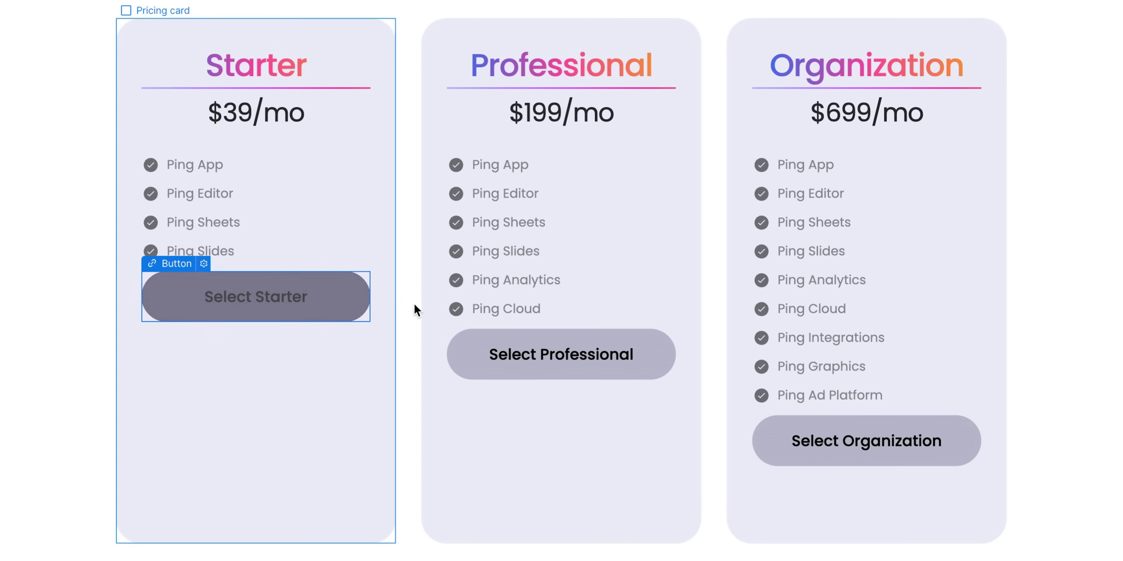
click(949, 440)
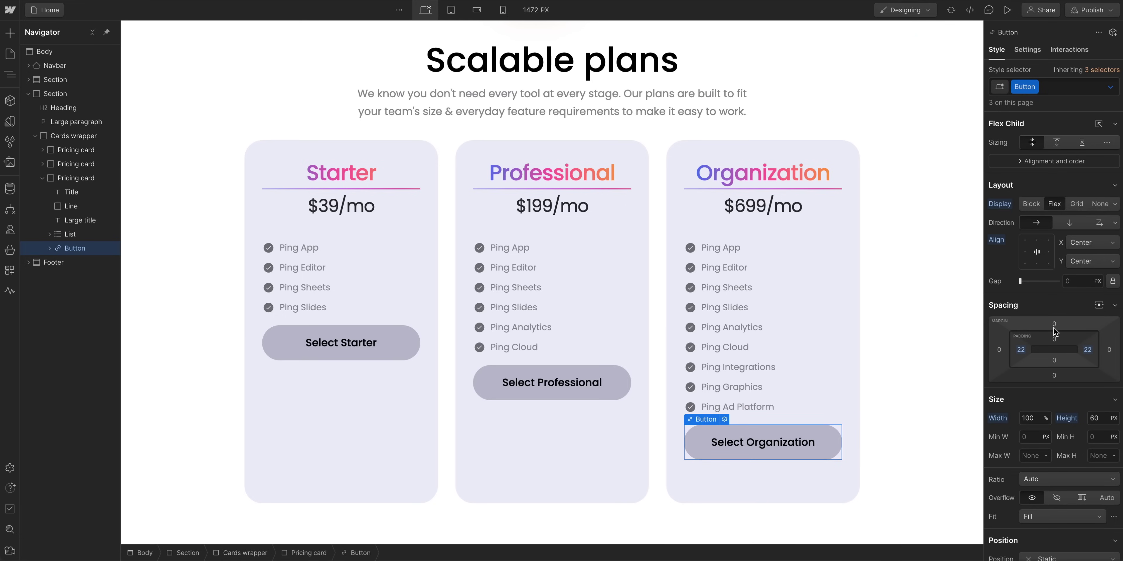
Step: Give the button an Auto top margin, then set the pricing card height to 790 and enlarge it
click(1054, 339)
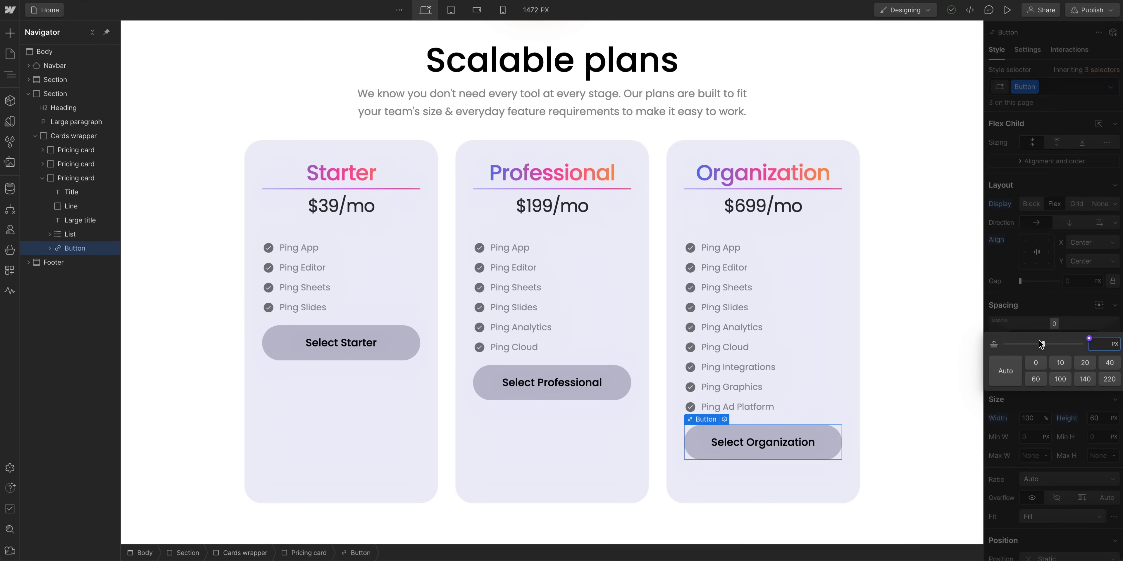
click(1005, 373)
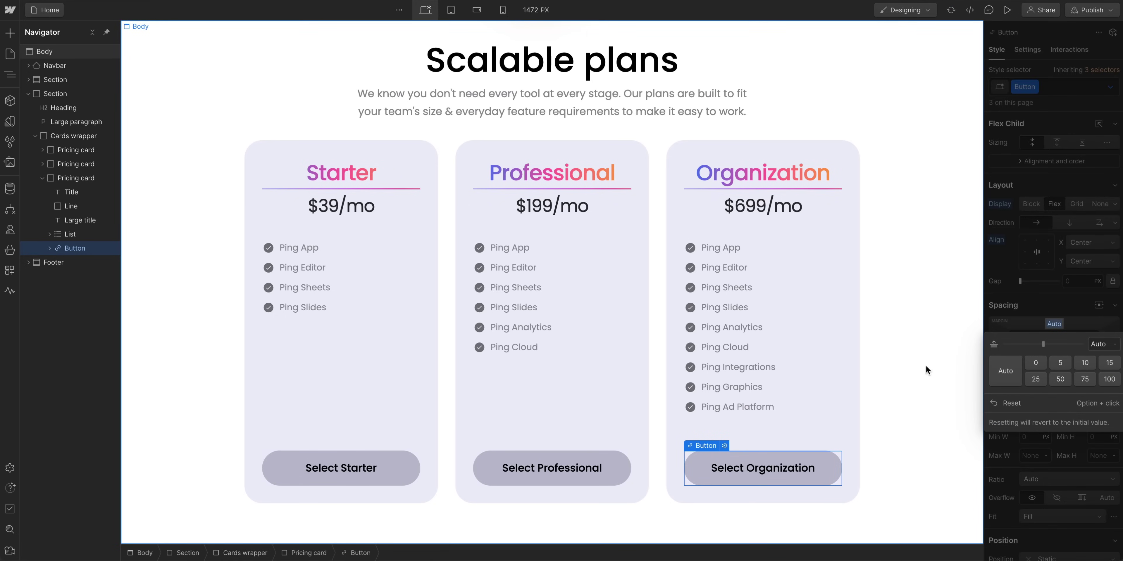
click(844, 358)
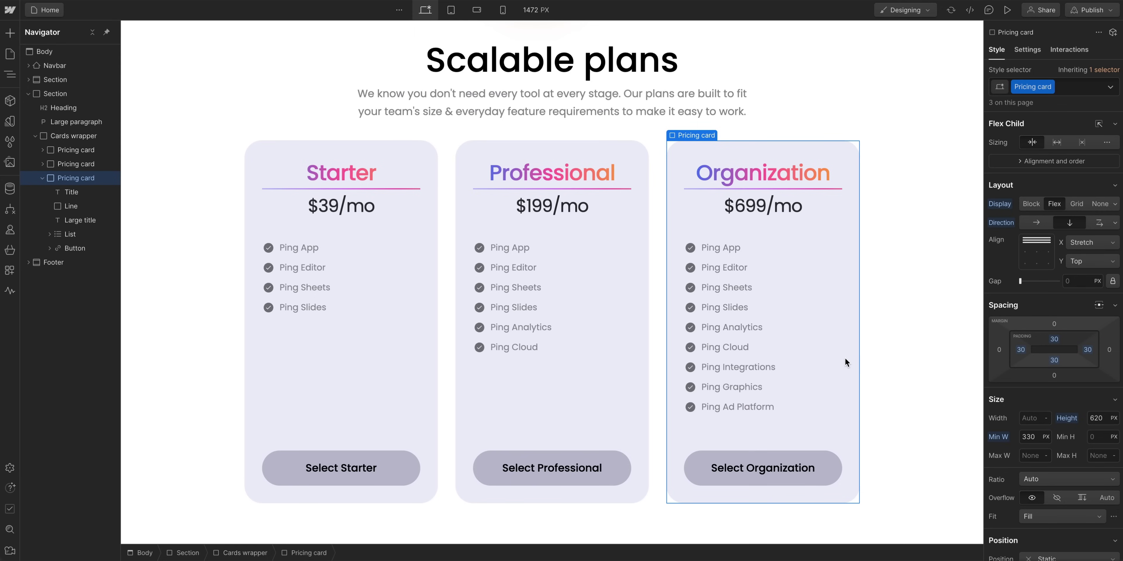
click(1088, 419)
text(790)
drag(1090, 418, 1105, 419)
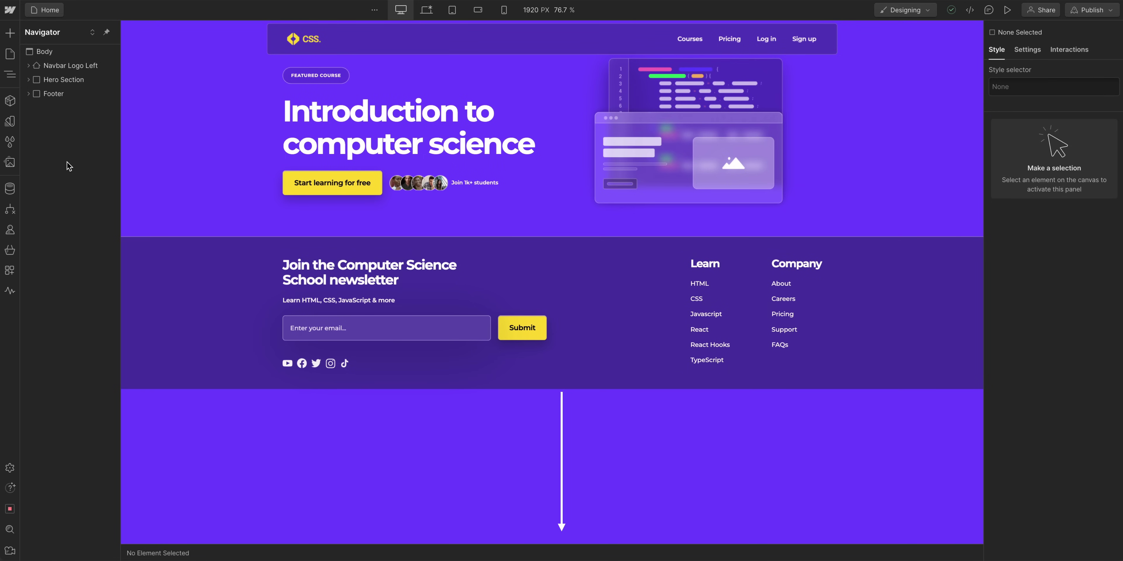
Step: Make the Body a vertical flex column and give the Footer an Auto top margin
click(60, 53)
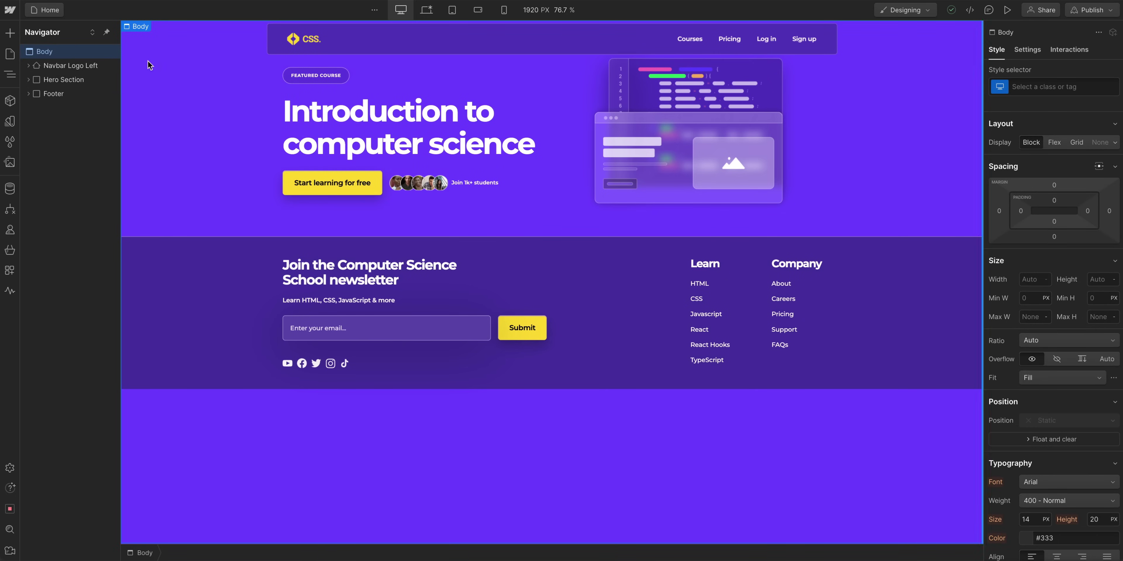
click(1052, 143)
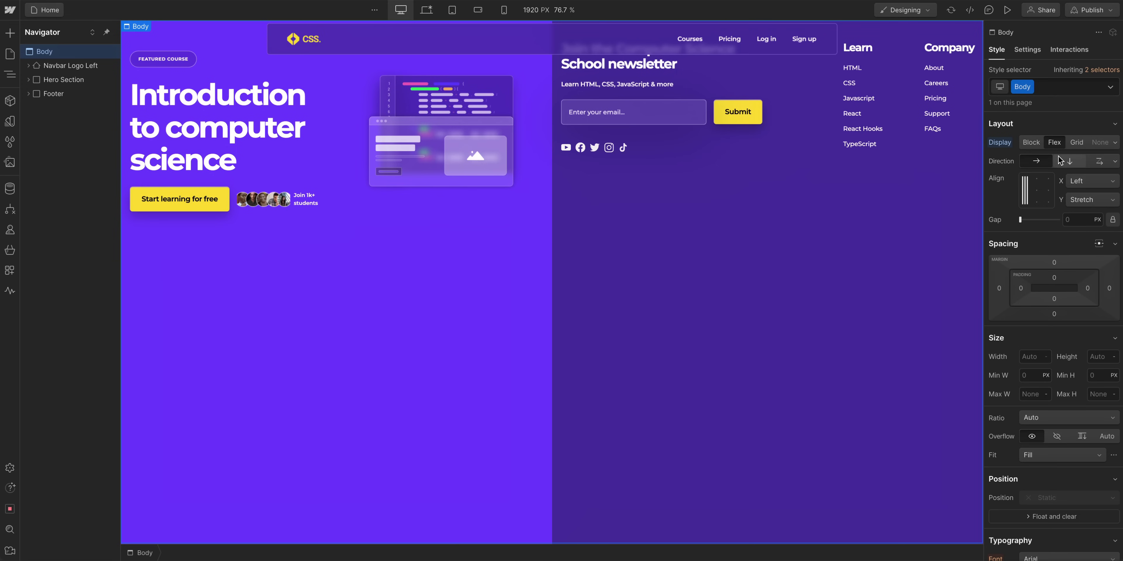
click(1062, 163)
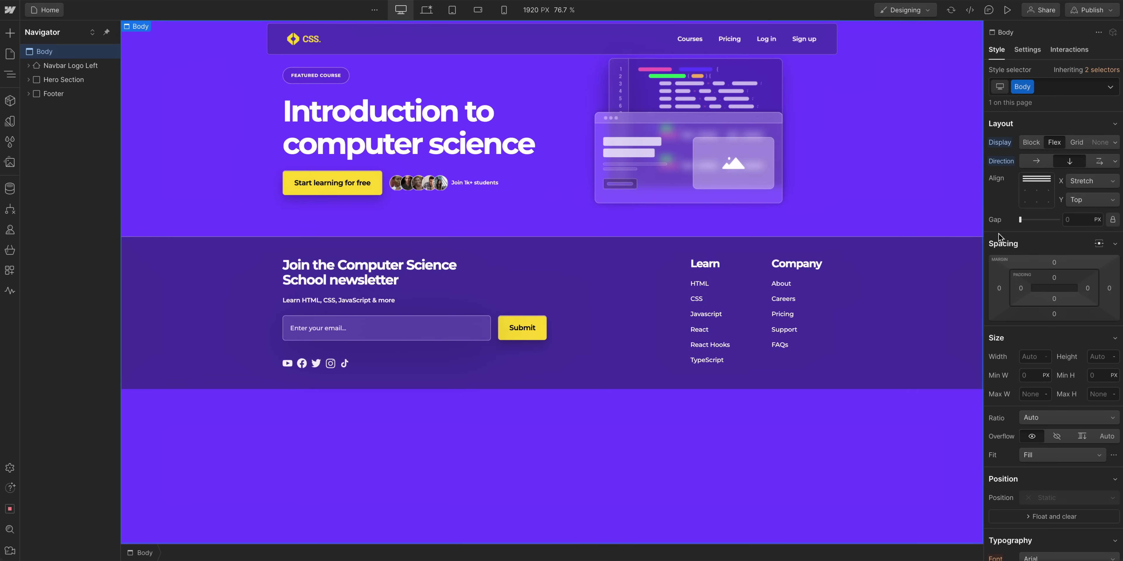
click(950, 298)
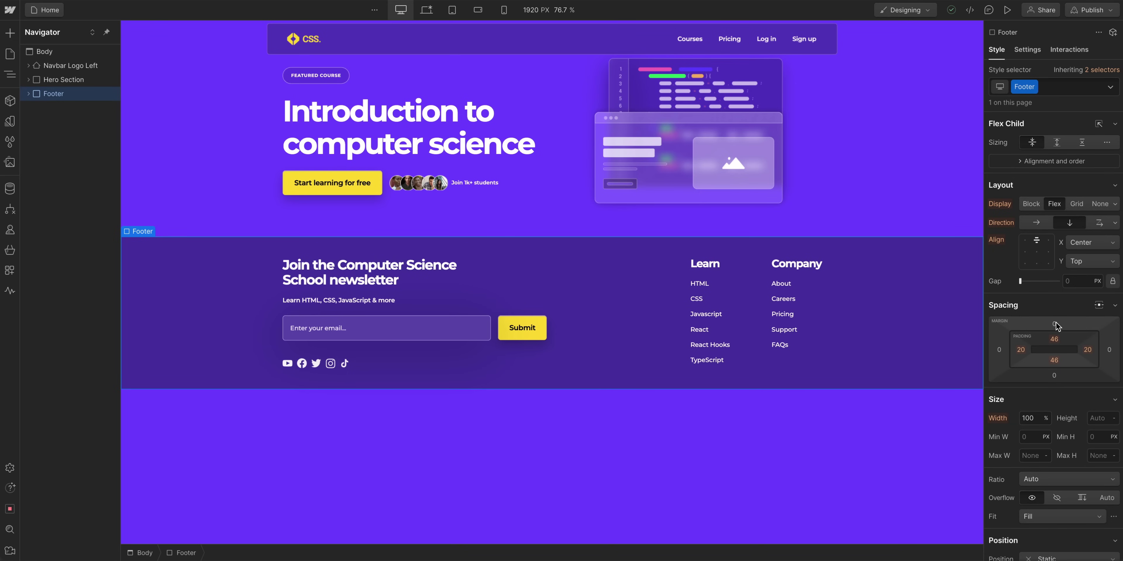
click(1054, 324)
click(1011, 372)
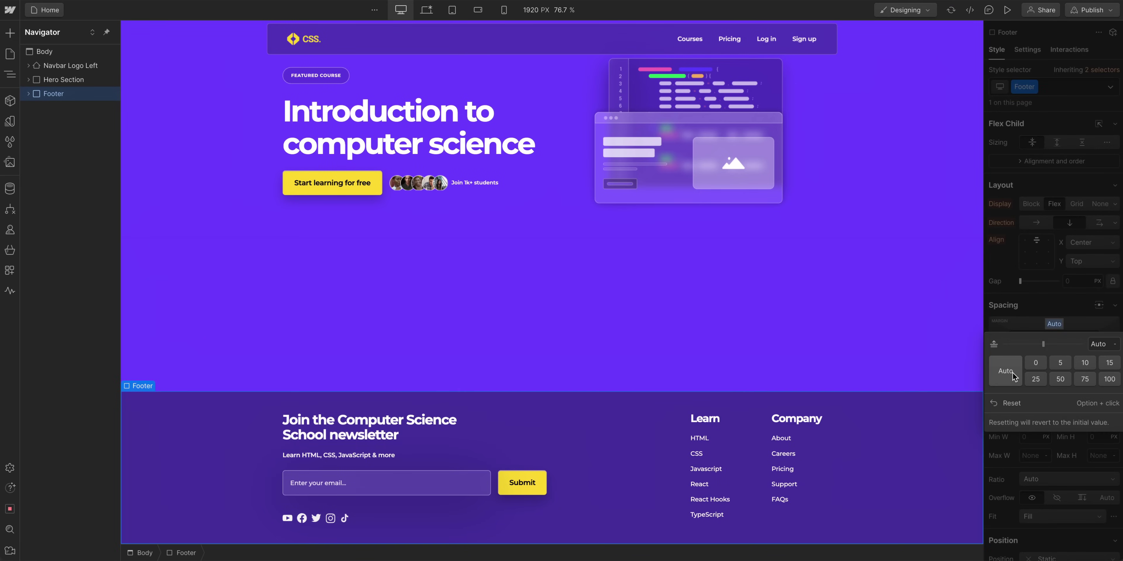
Step: Select the Body and widen the canvas preview slightly
click(943, 363)
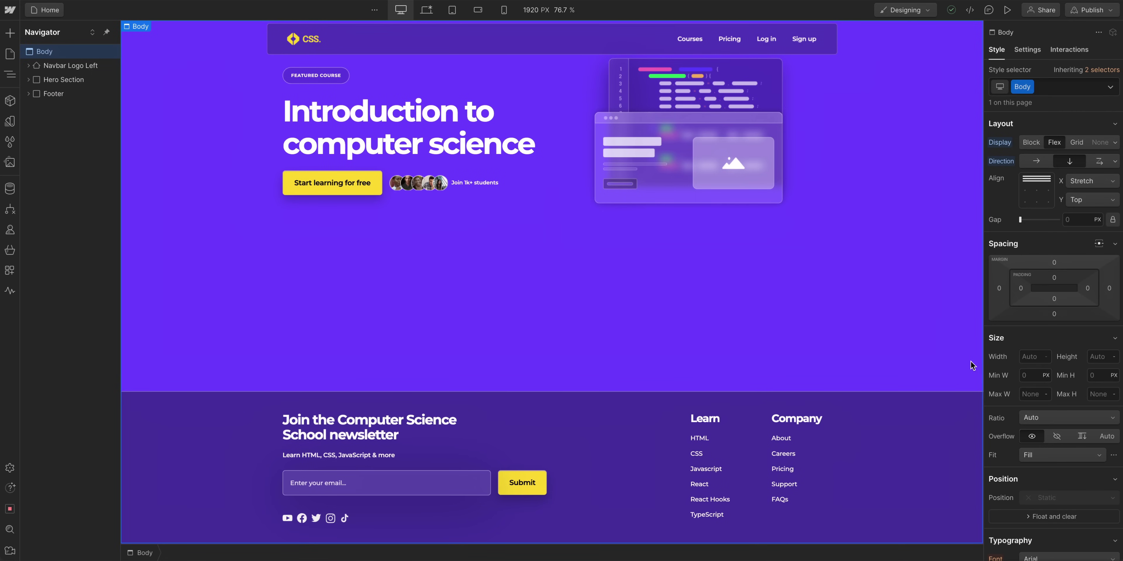
mouse_move(982, 362)
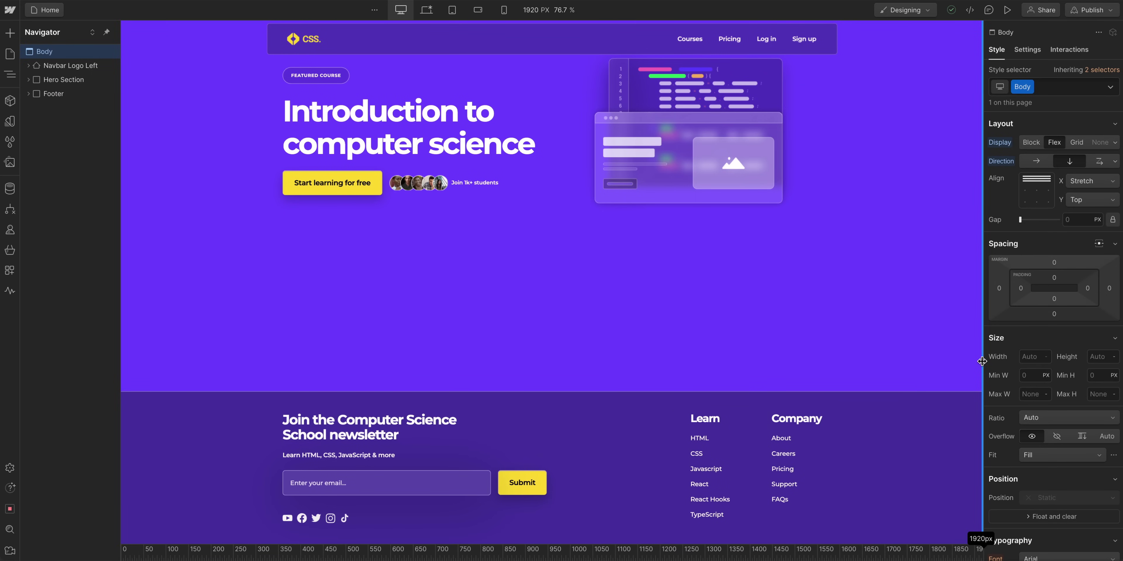
mouse_move(982, 361)
mouse_down()
mouse_move(1028, 361)
mouse_move(967, 358)
mouse_up()
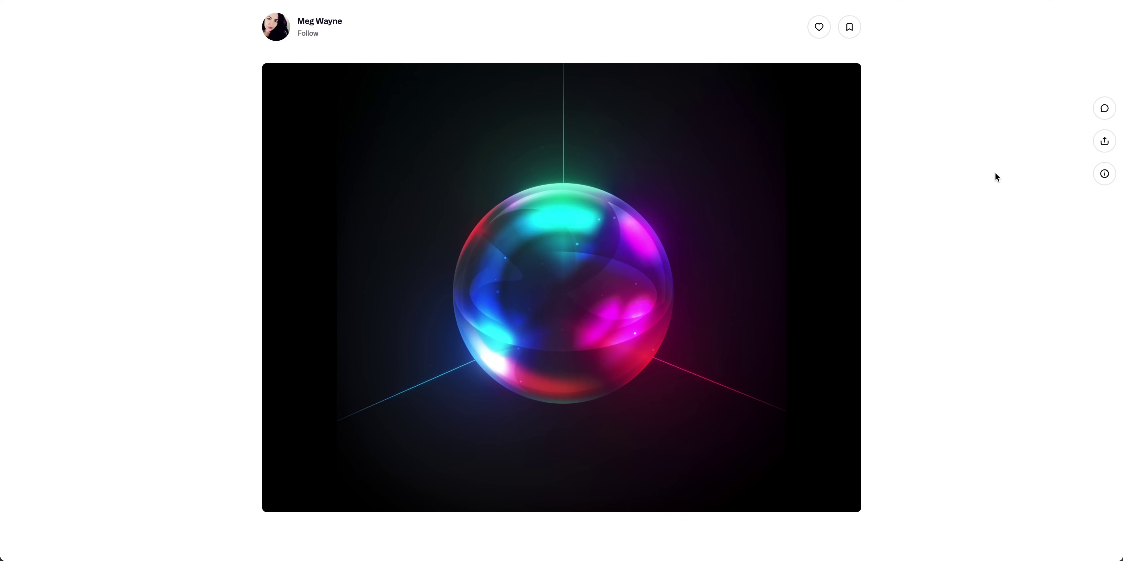
Step: Open the Shot details panel for the glowing multicoloured sphere shot
click(1102, 175)
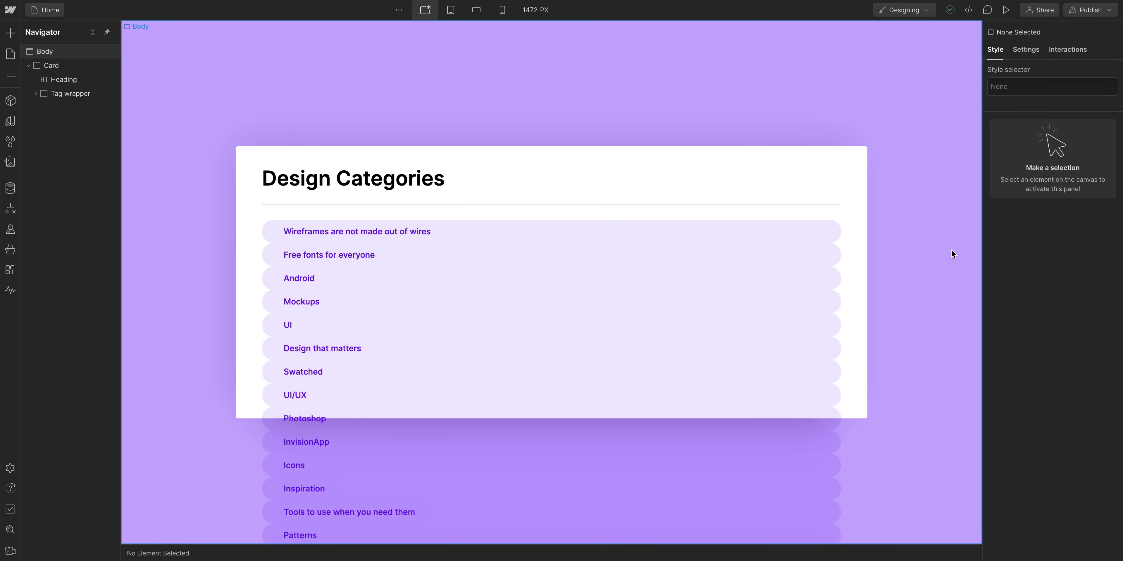
Step: Make the Tag wrapper a wrapping flex container with rows aligned to top and an 8 px gap
click(839, 242)
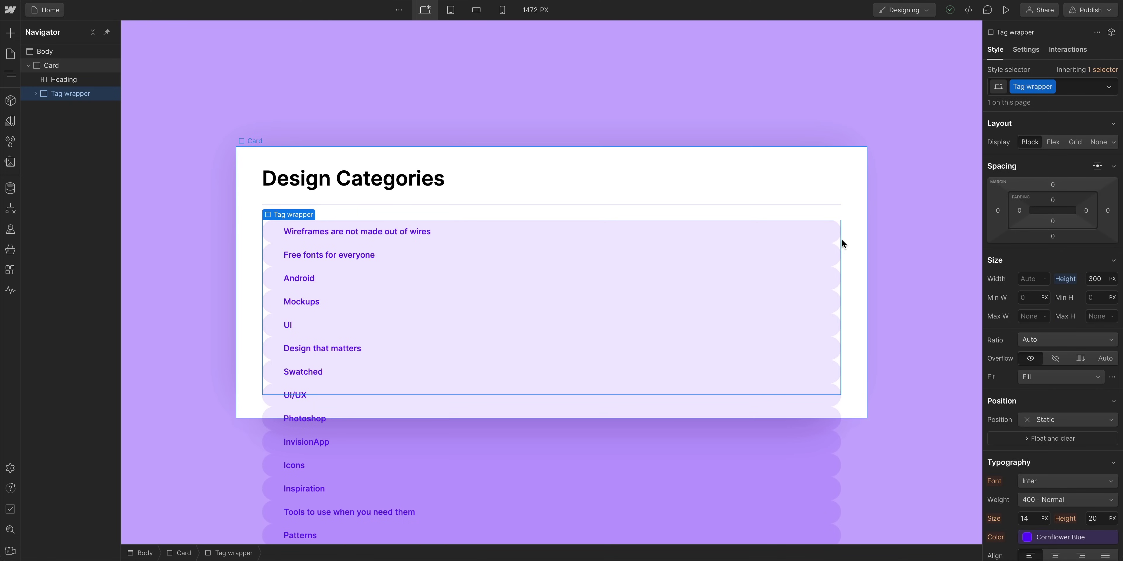
click(1053, 143)
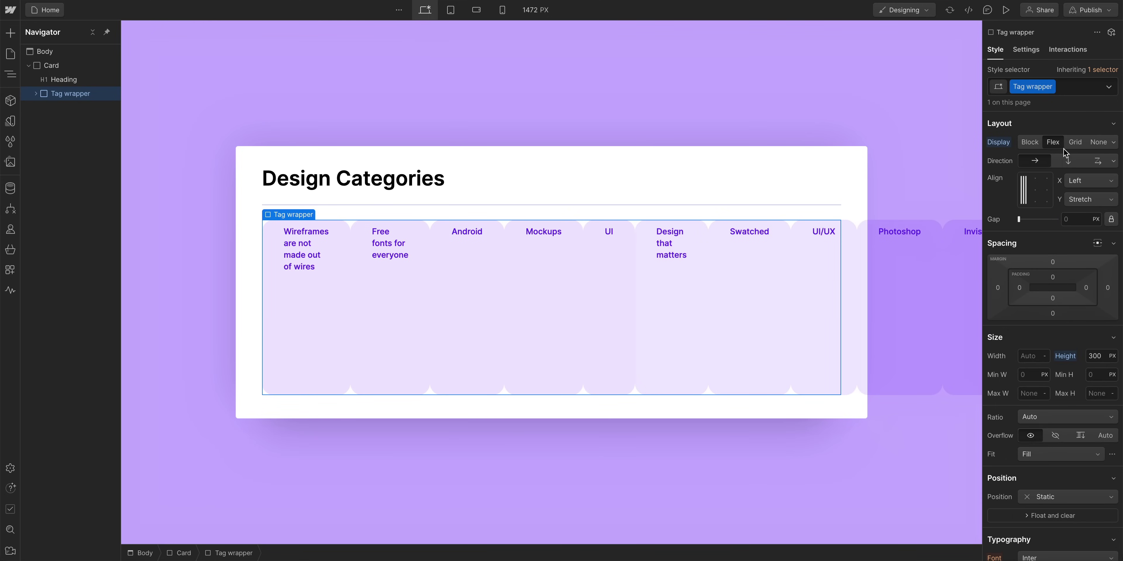
click(1097, 163)
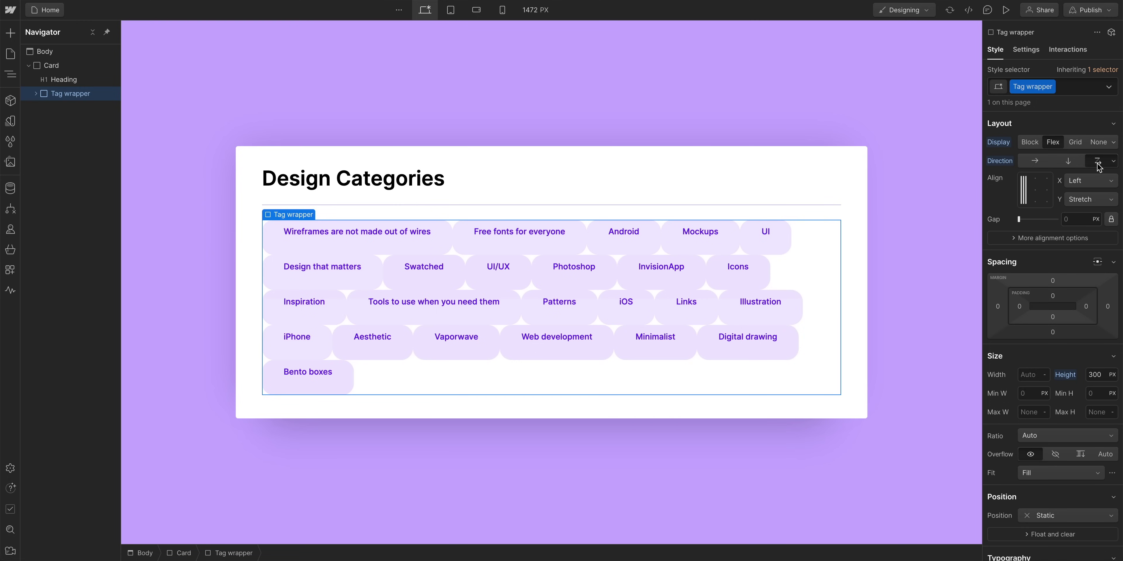
click(1020, 238)
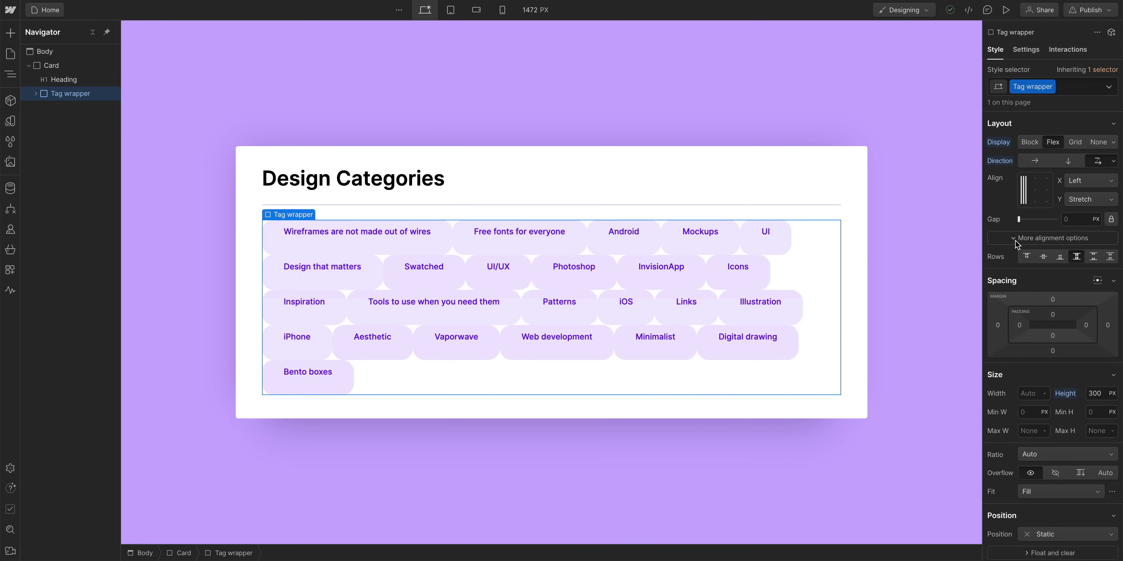
click(1059, 257)
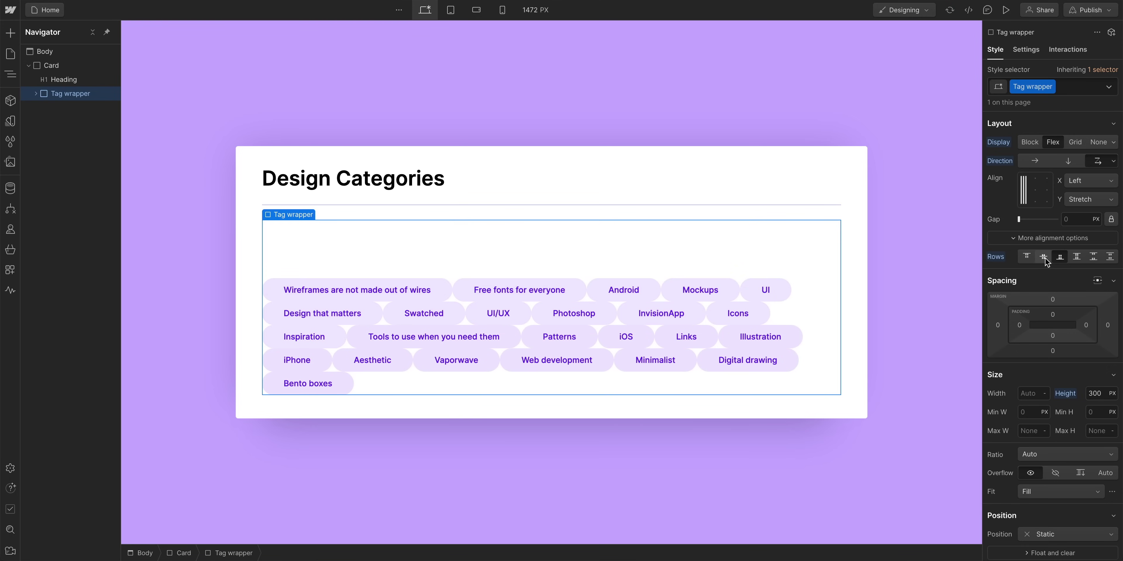
click(1045, 259)
click(1026, 257)
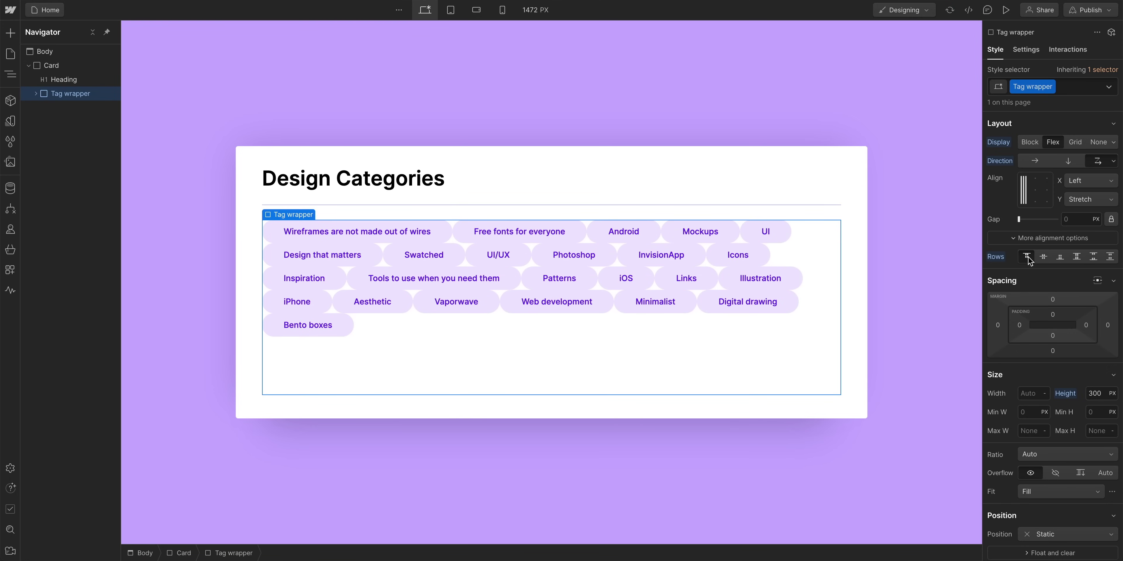
click(1019, 219)
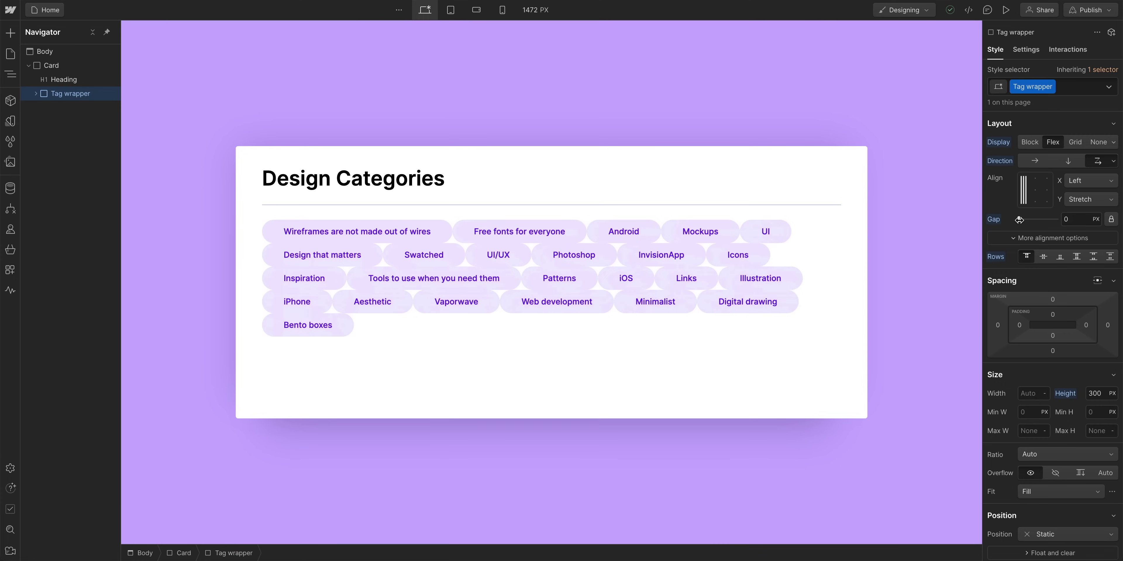
mouse_move(1019, 220)
mouse_down()
mouse_move(1033, 219)
mouse_move(1023, 221)
mouse_up()
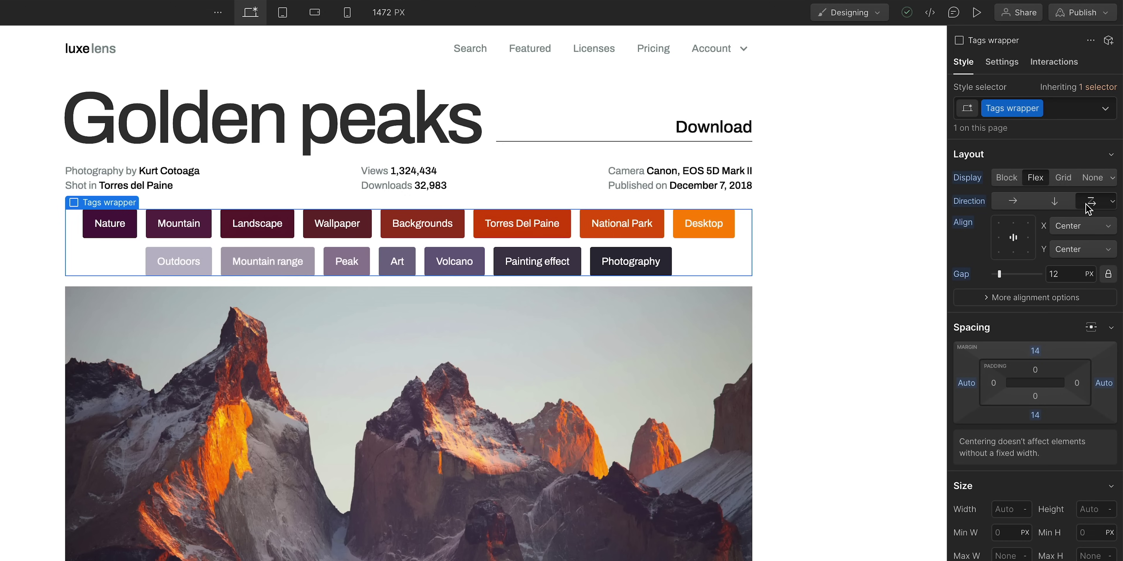
Step: Set the Tags wrapper to Right to left, Wrap up, then select the Nature, Mountain, Landscape and Wallpaper tags
click(1112, 203)
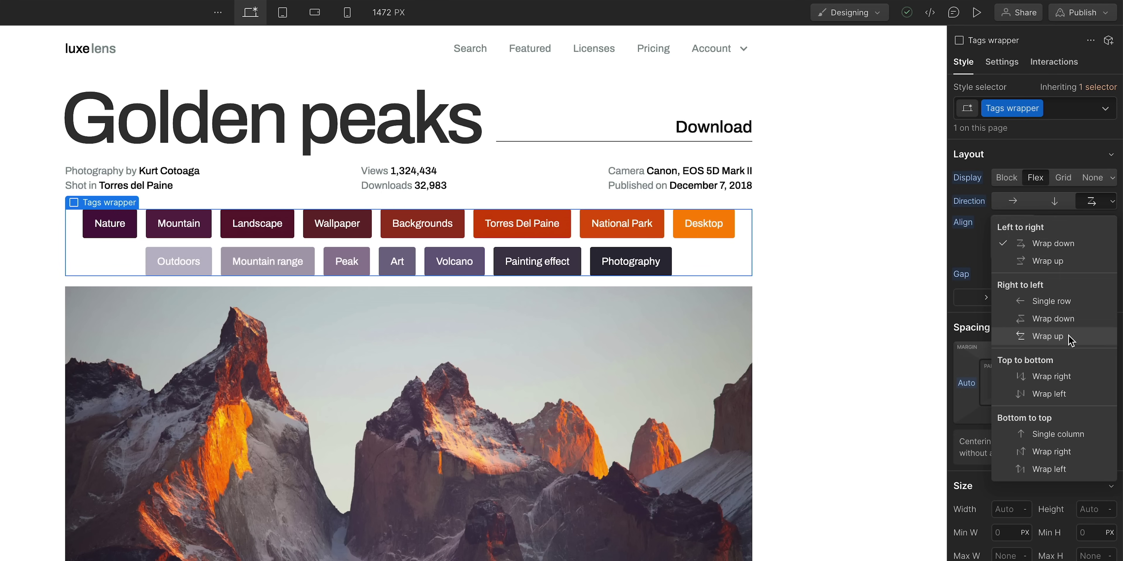
click(1047, 336)
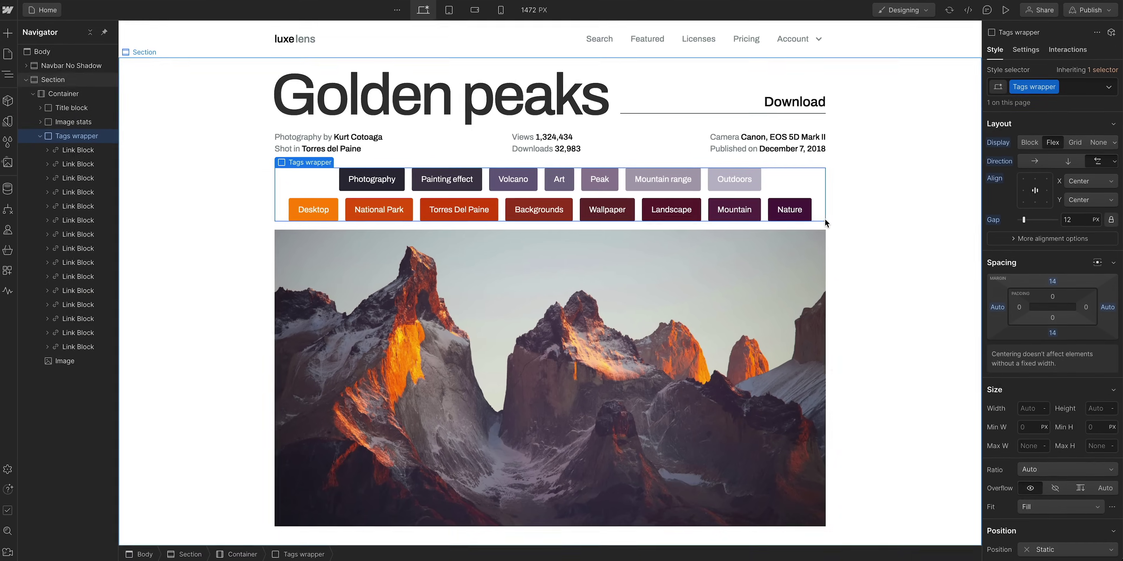
click(805, 213)
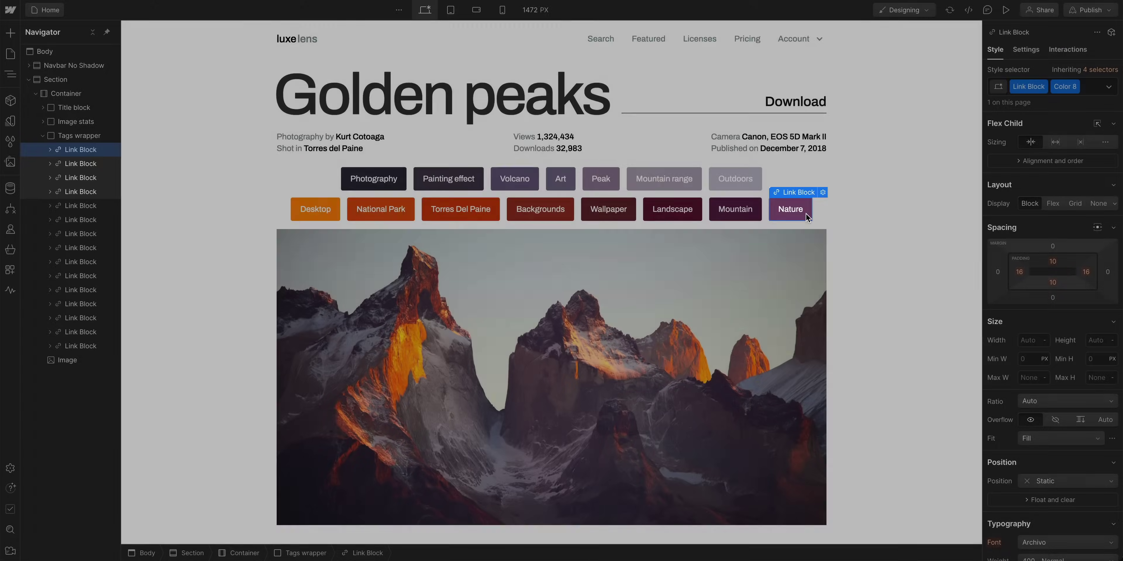
click(758, 214)
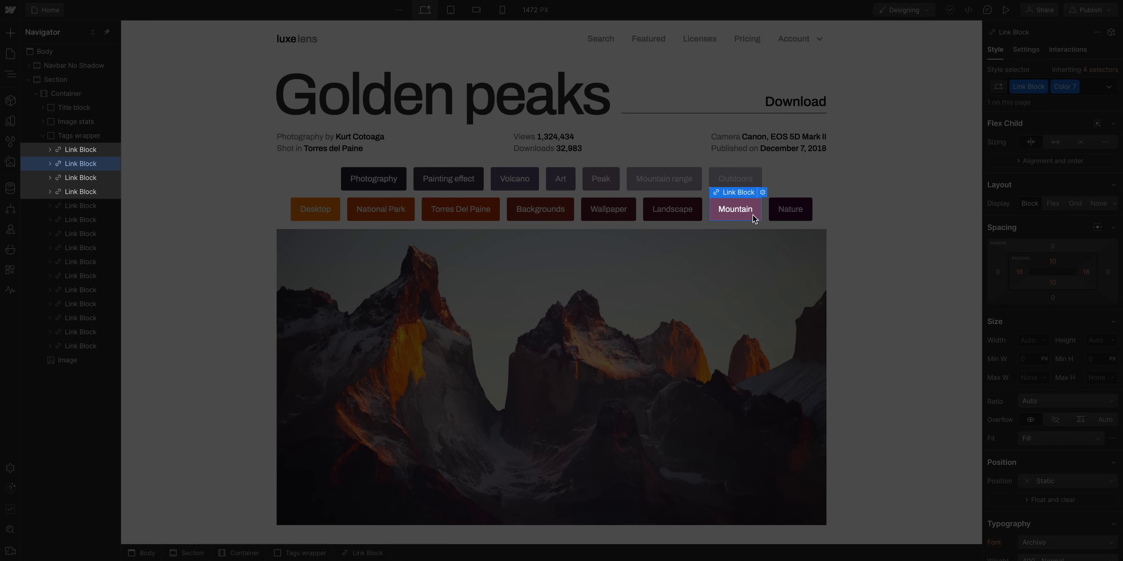
click(697, 215)
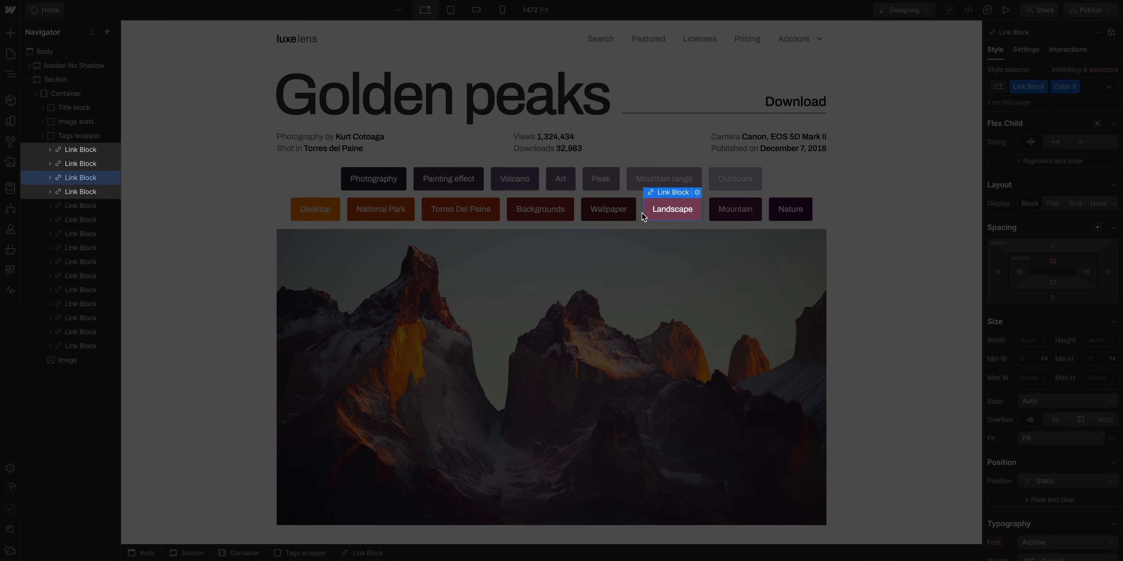
click(631, 212)
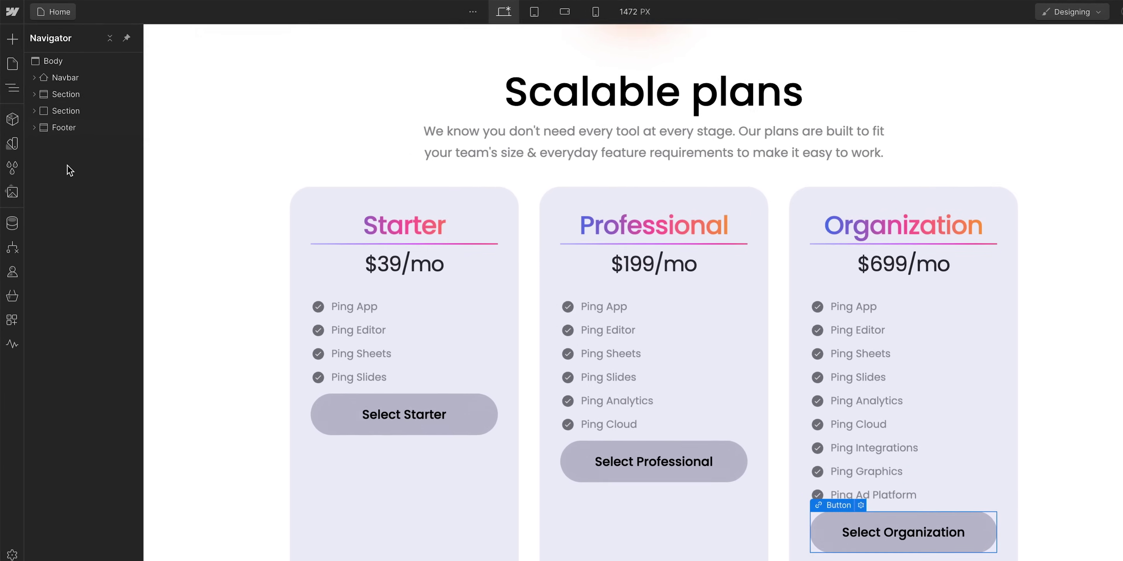
Step: Drag a Quick Stack from the Add panel onto the Team page and select its left cell
click(13, 40)
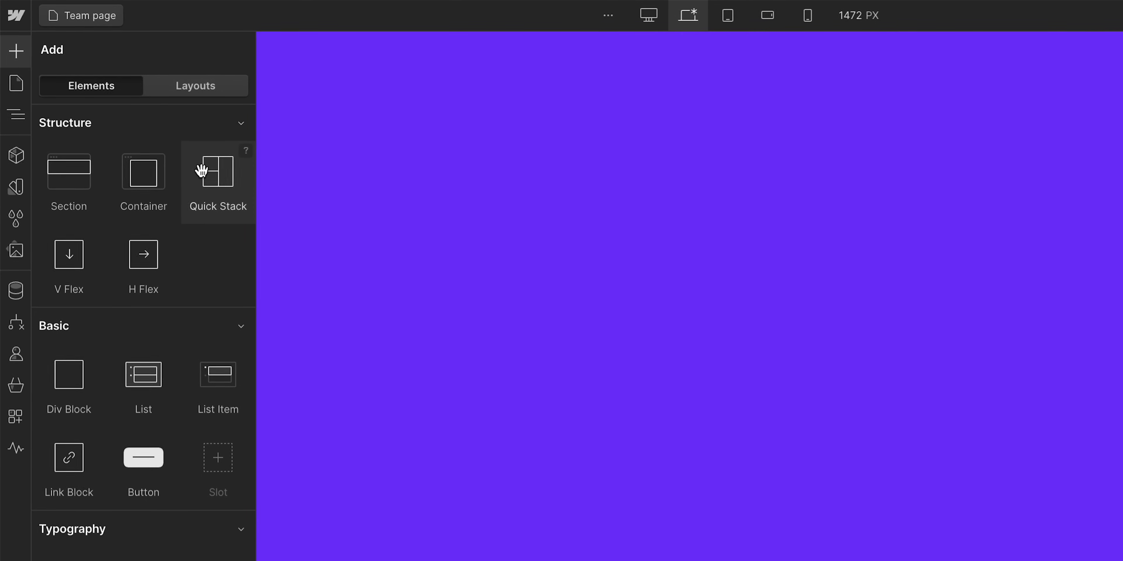
drag(201, 170, 330, 161)
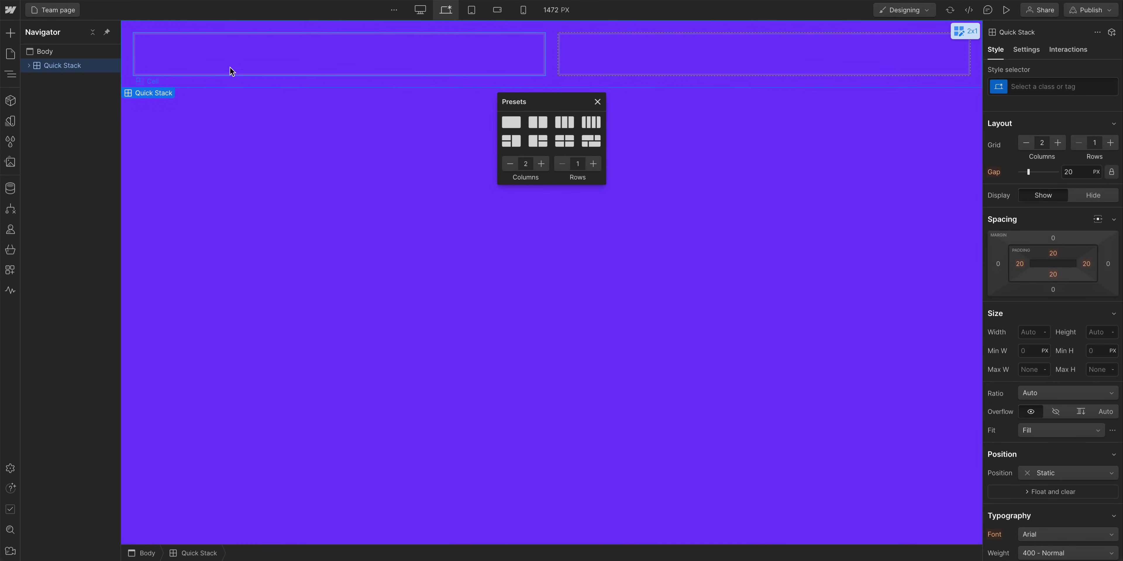
click(229, 62)
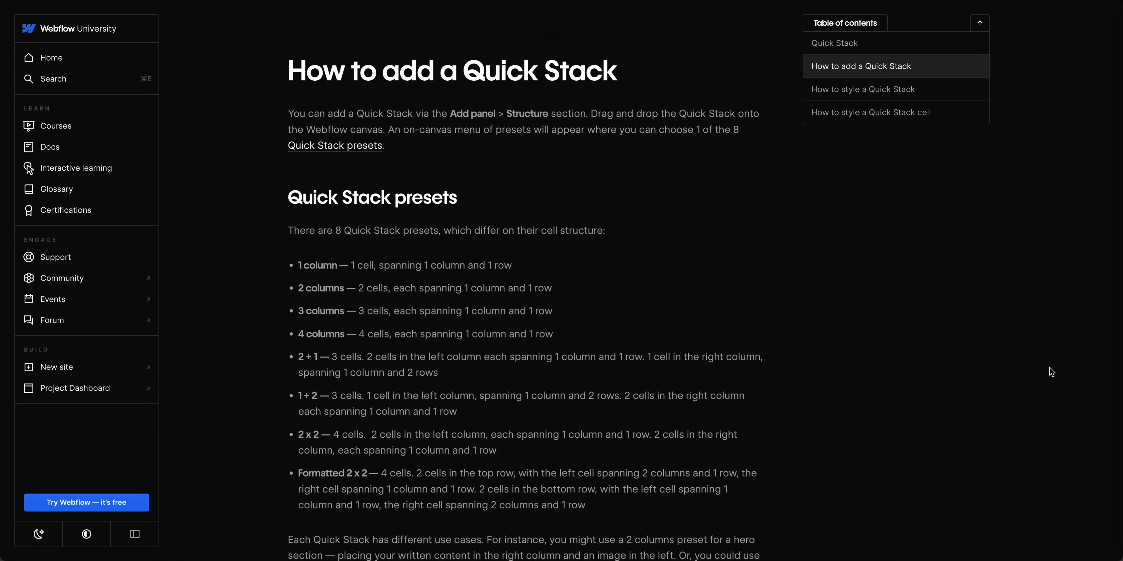
Step: Scroll down through the Quick Stack documentation
scroll(1049, 368, down, 15)
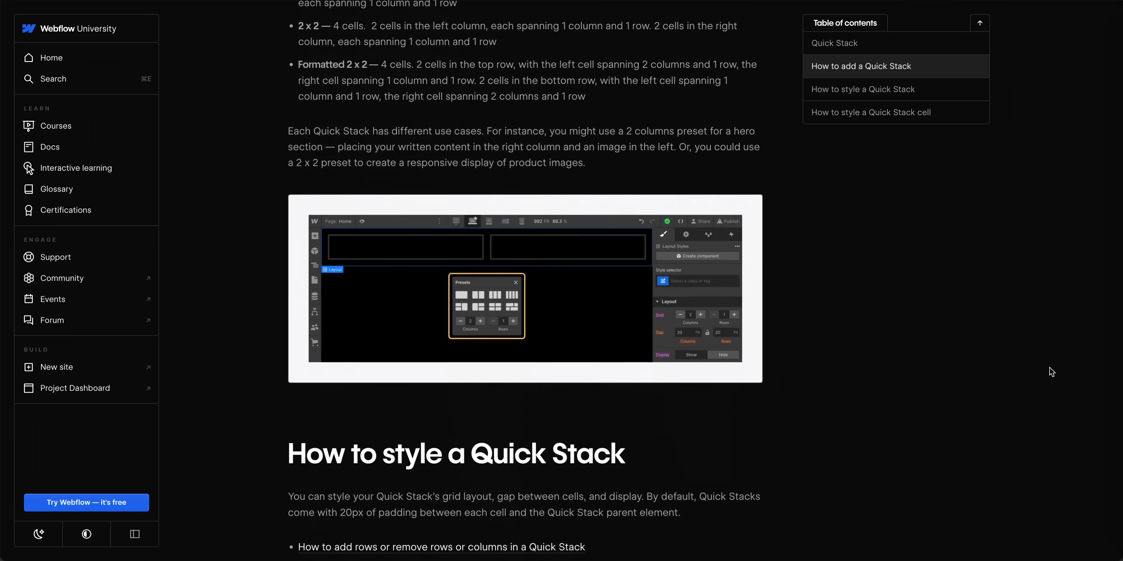
scroll(1049, 367, down, 10)
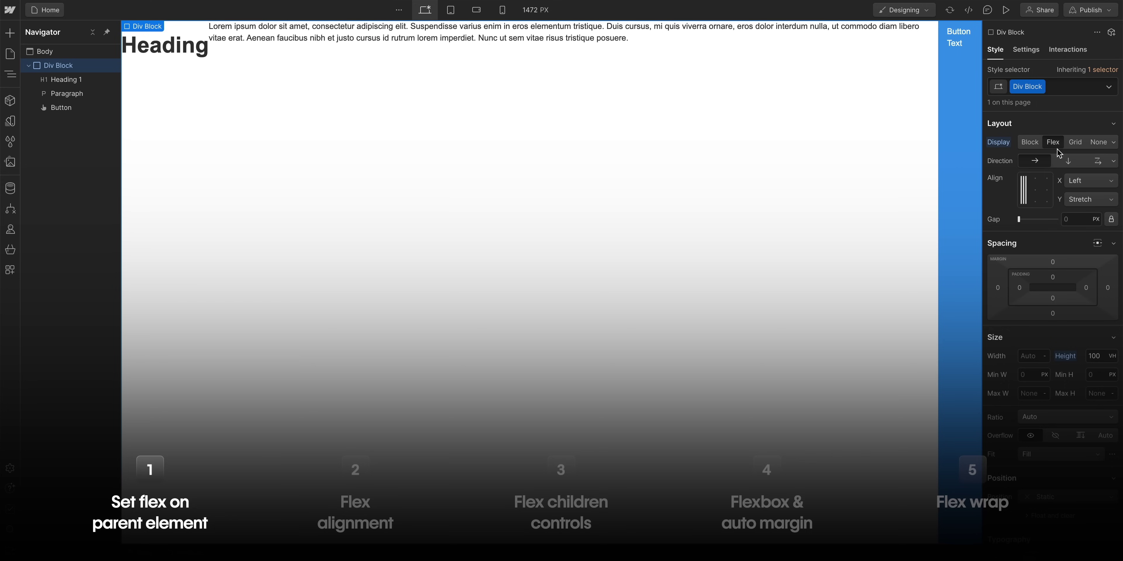
Step: Replay vertical direction, space-around alignment, top alignment, card height, auto margin and an 8 px tag gap
click(1068, 162)
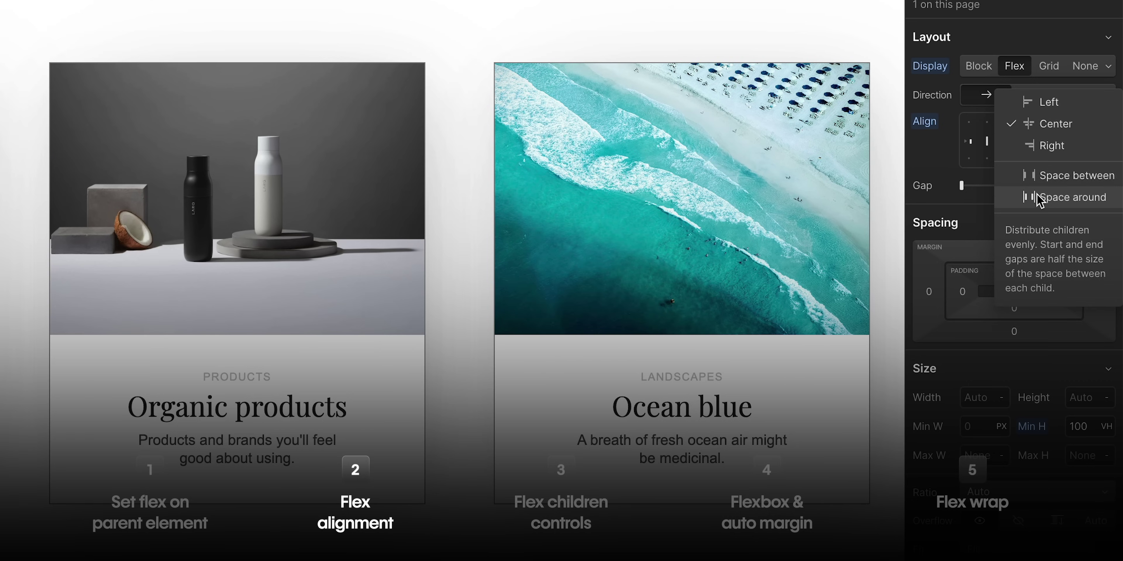
click(1040, 196)
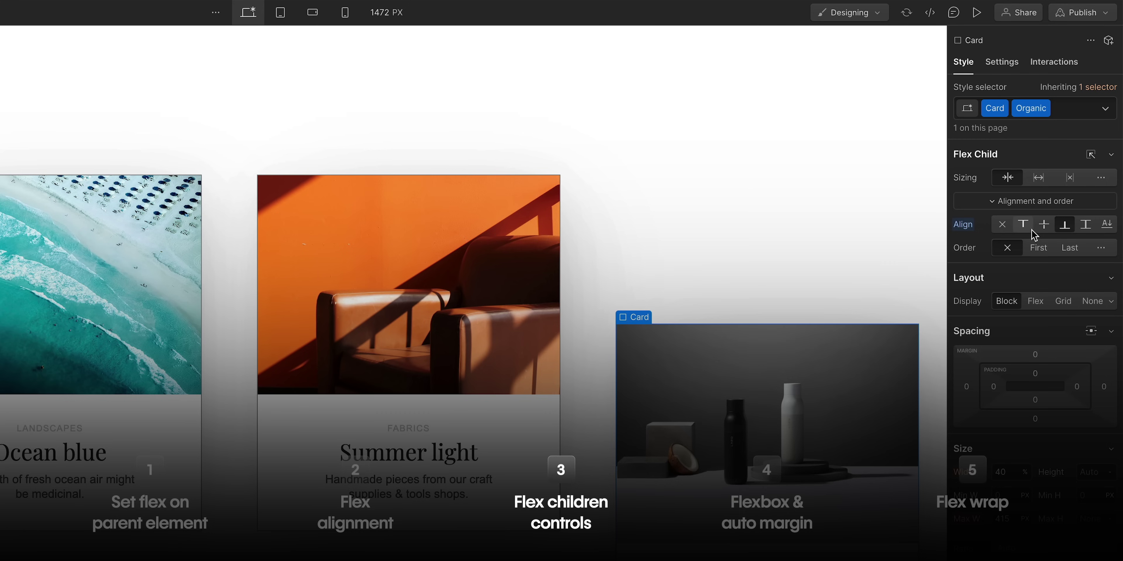
click(1022, 225)
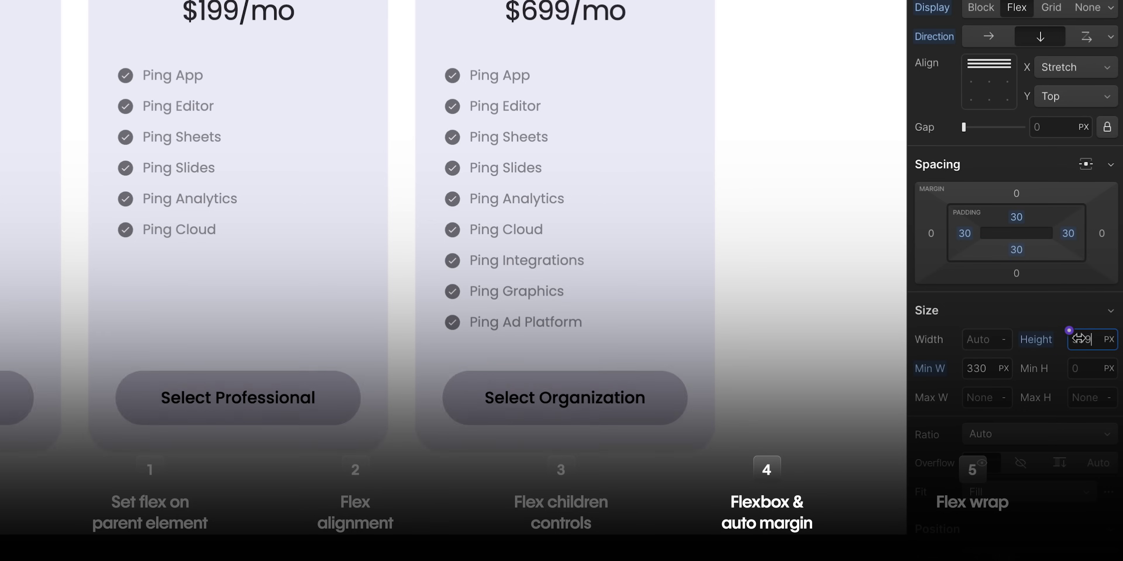
drag(1070, 328, 1096, 338)
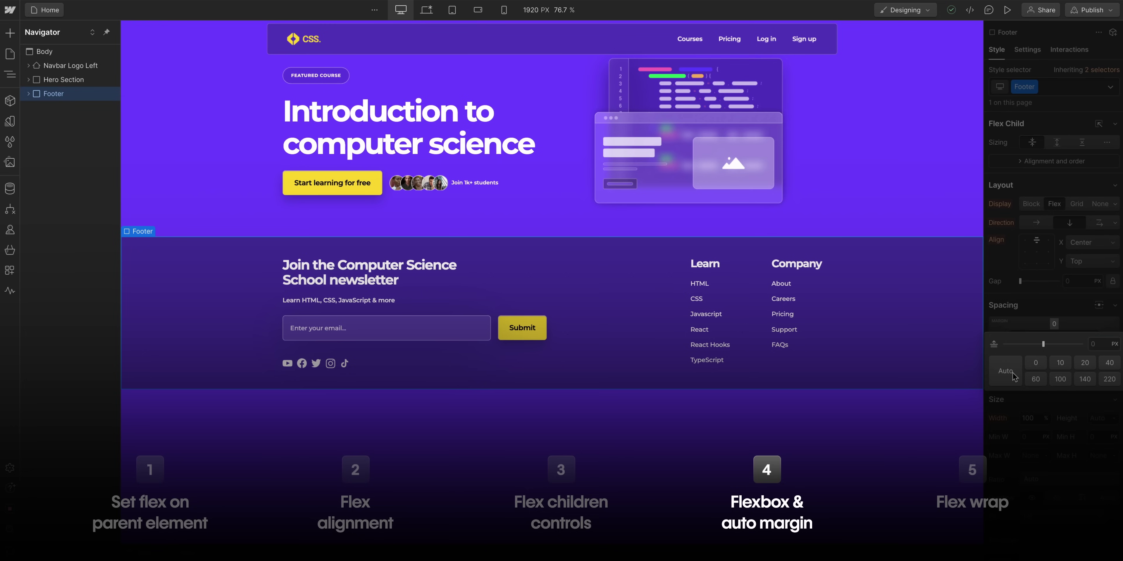
click(1007, 371)
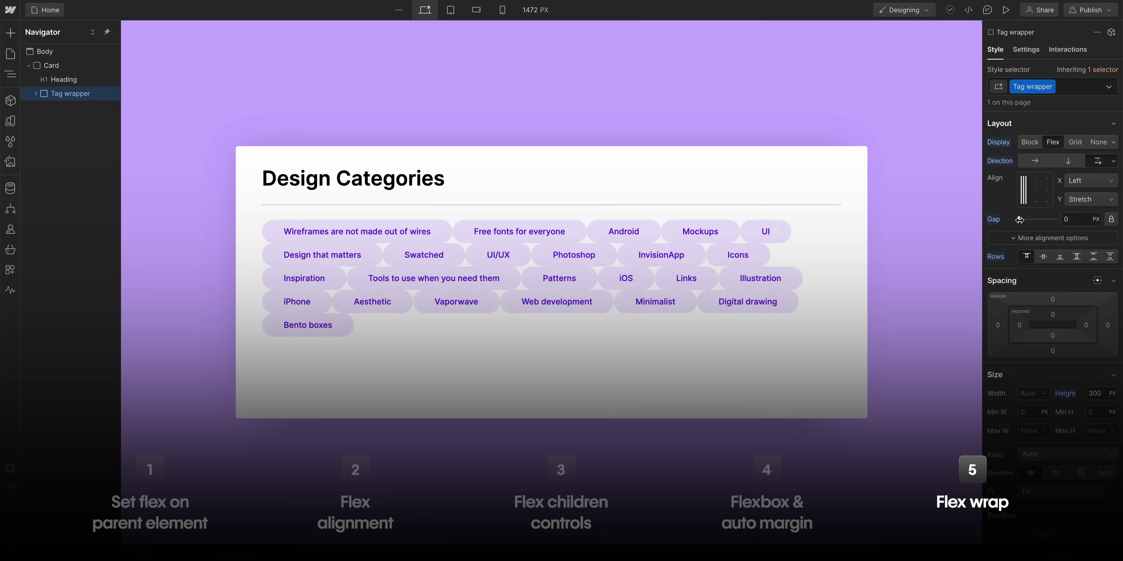
mouse_move(1019, 219)
mouse_down()
mouse_move(1034, 219)
mouse_move(1023, 220)
mouse_up()
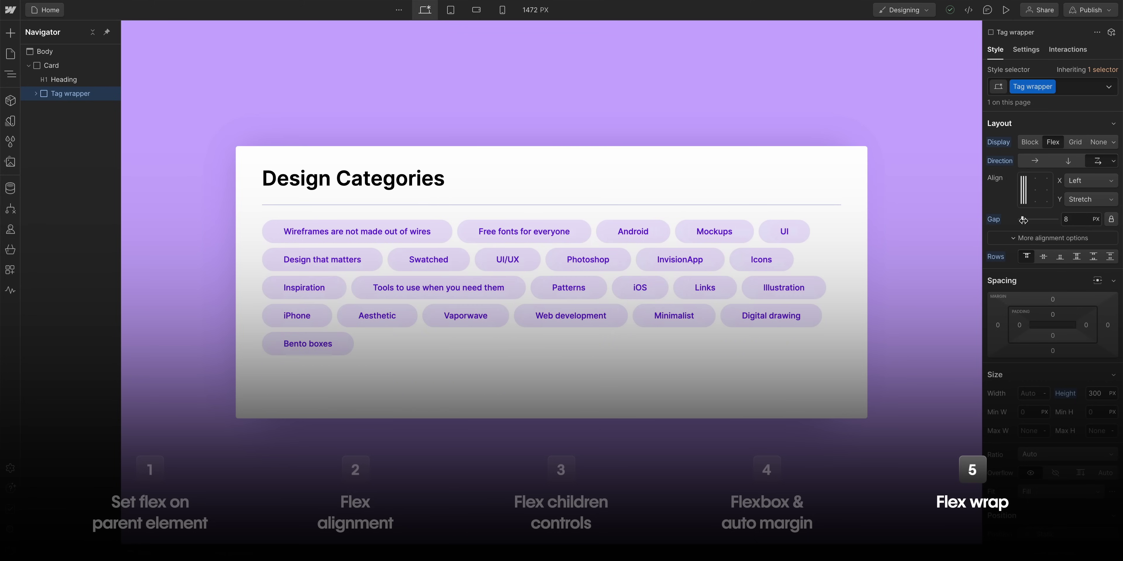